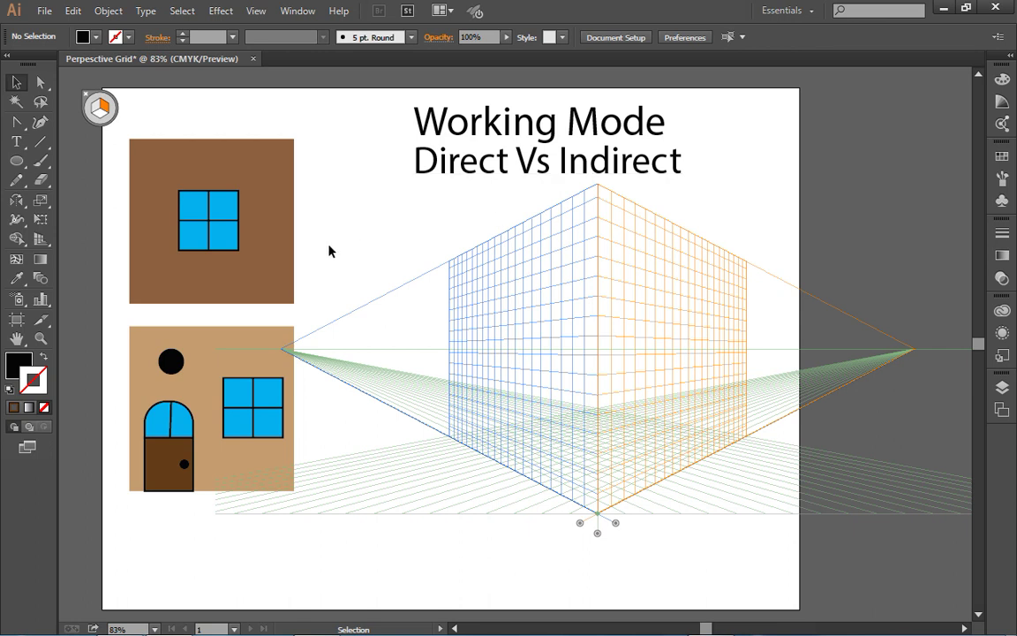
{"action": "scroll", "coordinate": [328, 251], "scroll_direction": "down", "scroll_amount": 1}
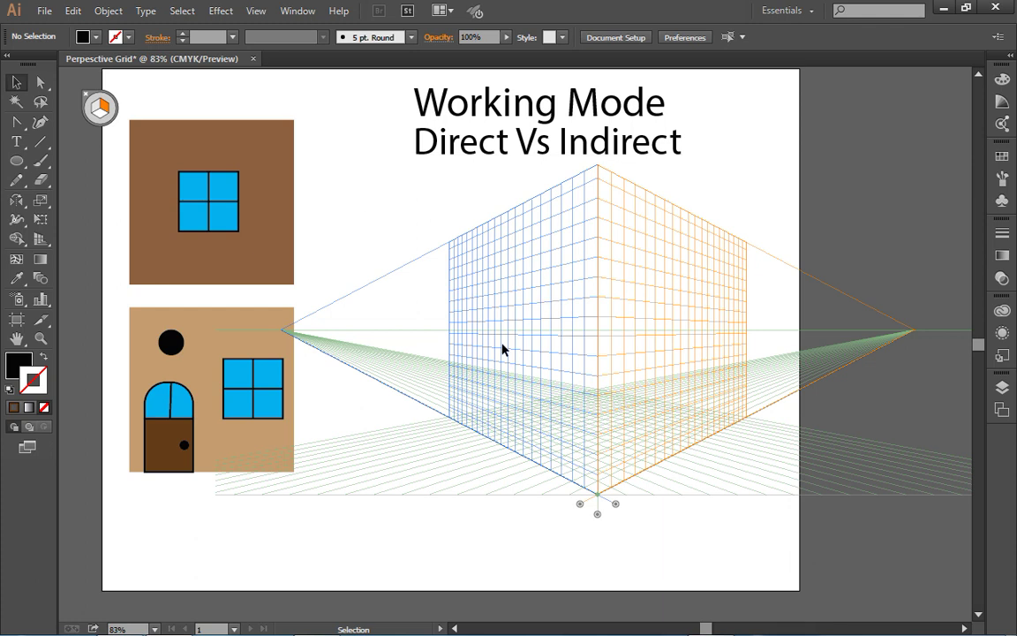
{"action": "left_click_drag", "start_coordinate": [15, 160], "coordinate": [84, 163]}
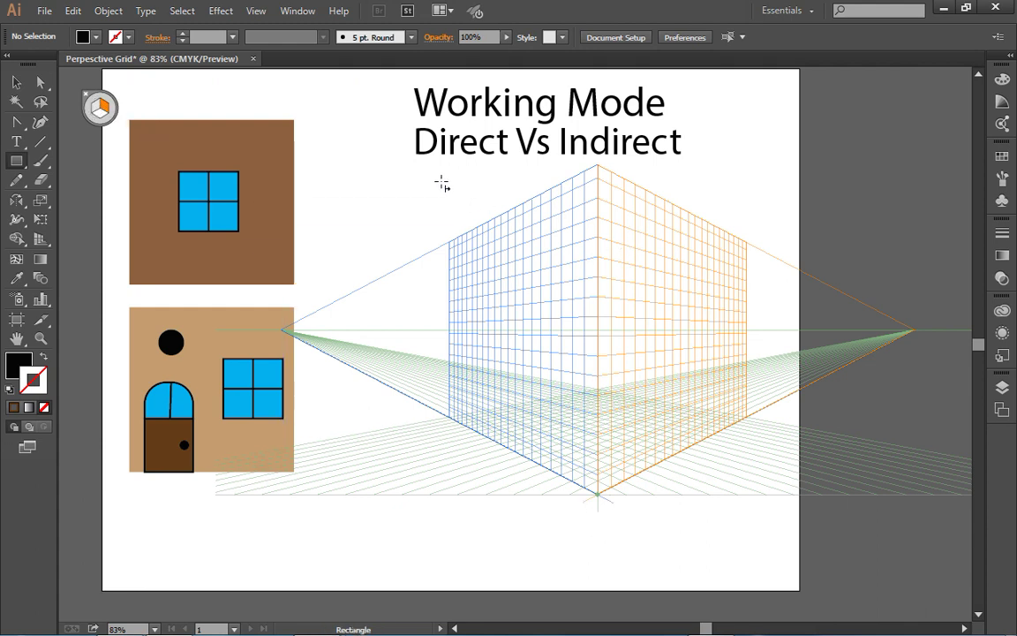
{"action": "mouse_move", "coordinate": [434, 182]}
{"action": "left_mouse_down"}
{"action": "mouse_move", "coordinate": [502, 261]}
{"action": "mouse_move", "coordinate": [537, 402]}
{"action": "left_mouse_up"}
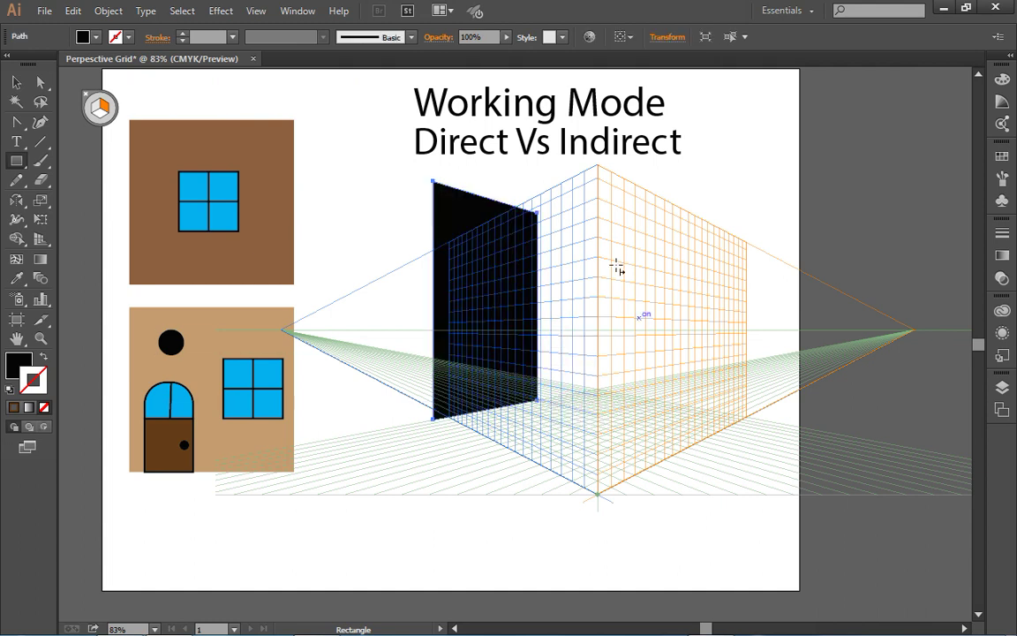
{"action": "key", "text": "shift+v"}
{"action": "key", "text": "ctrl+z"}
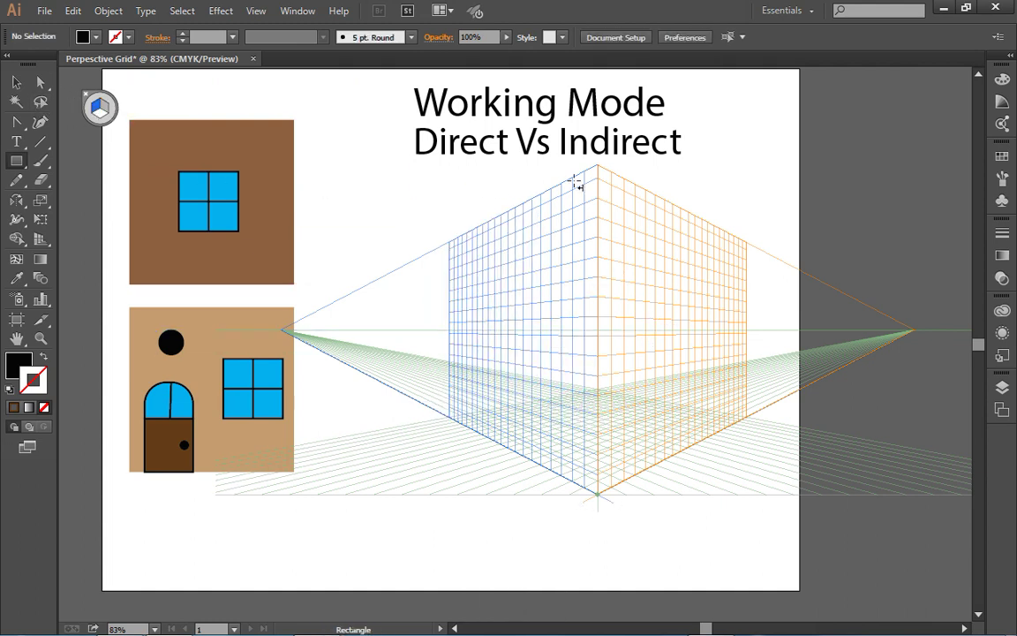
Step: Draw a rectangle covering the entire left grid plane and fill it with the brown sampled from the upper flat wall
{"action": "left_click_drag", "start_coordinate": [594, 176], "coordinate": [451, 417]}
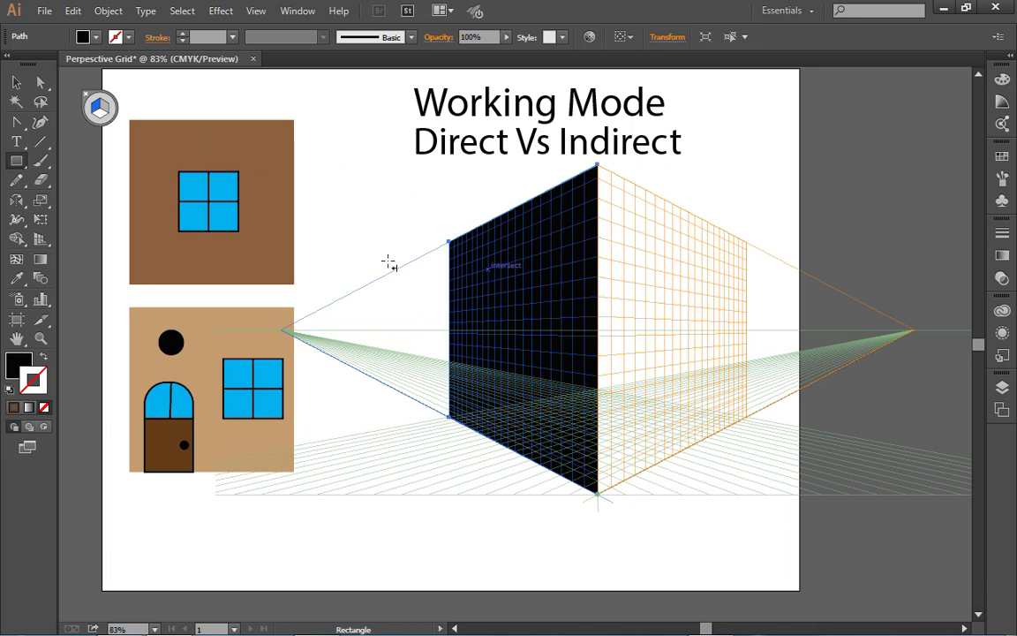
{"action": "key", "text": "i"}
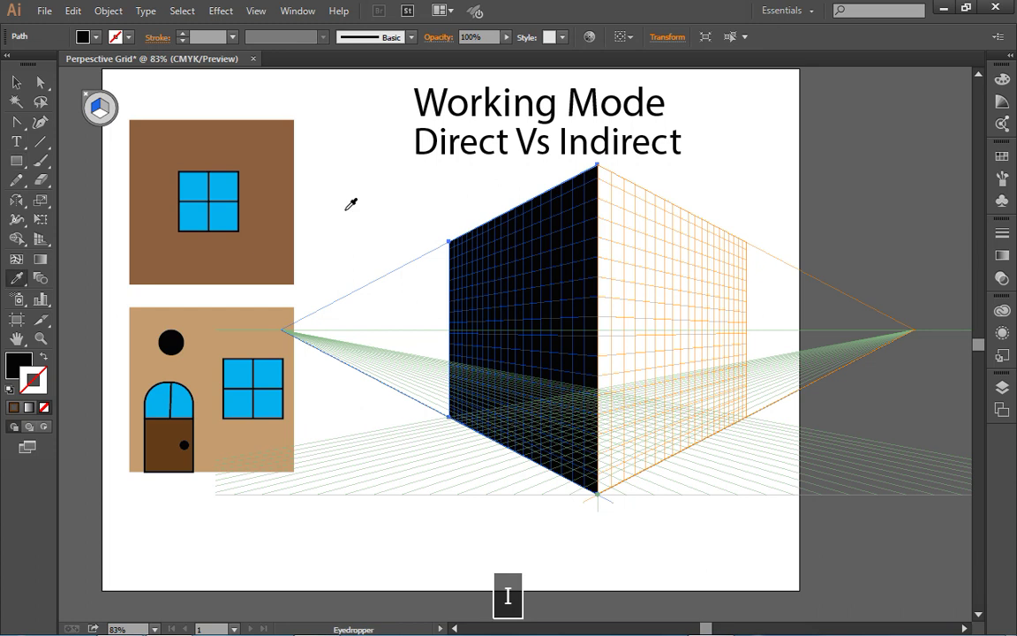
{"action": "left_click", "coordinate": [267, 157]}
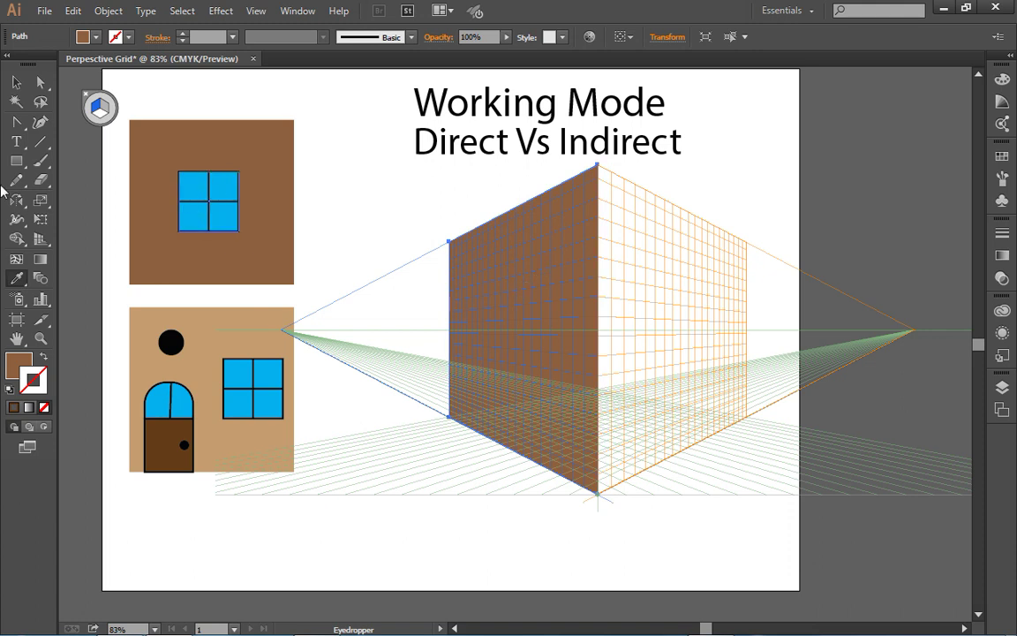
Step: Draw a rectangular window on the brown left wall with a light blue fill and a 3 pt dark brown stroke
{"action": "left_click", "coordinate": [16, 163]}
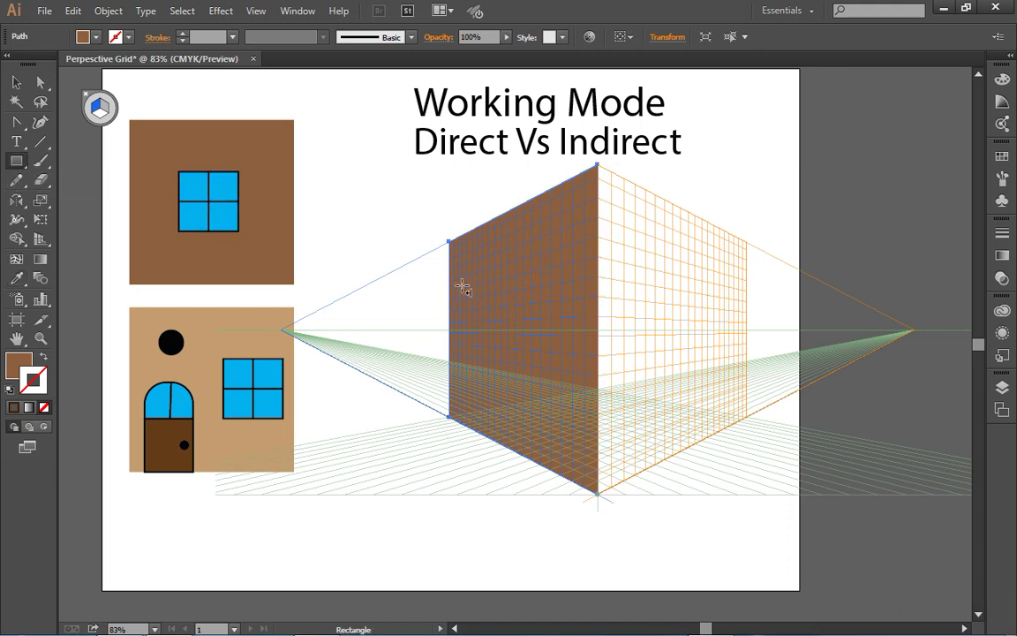
{"action": "left_click_drag", "start_coordinate": [487, 288], "coordinate": [546, 371]}
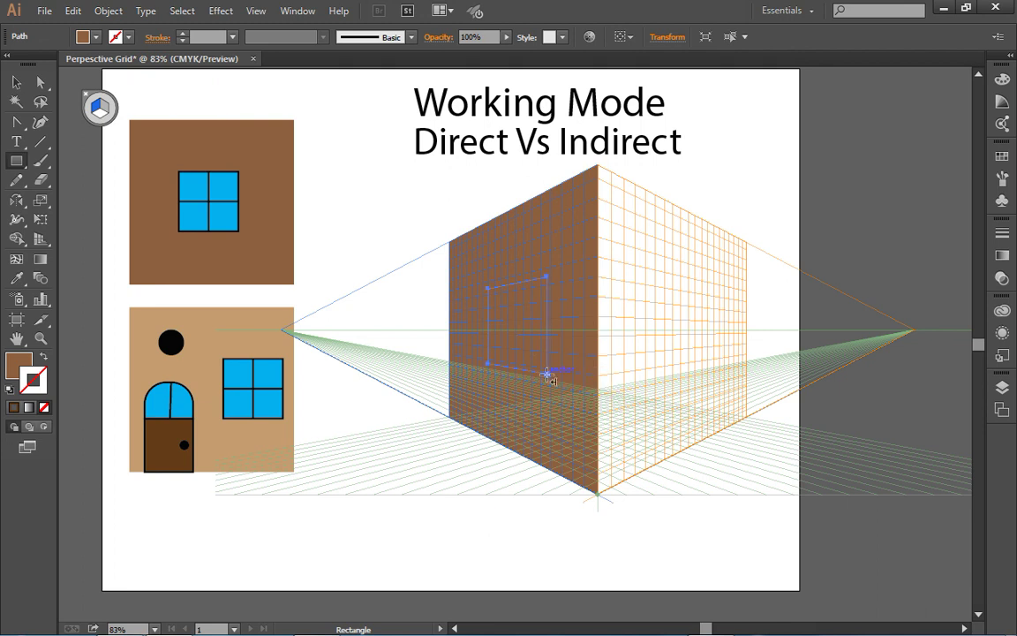
{"action": "left_click", "coordinate": [96, 37]}
{"action": "left_click", "coordinate": [90, 66]}
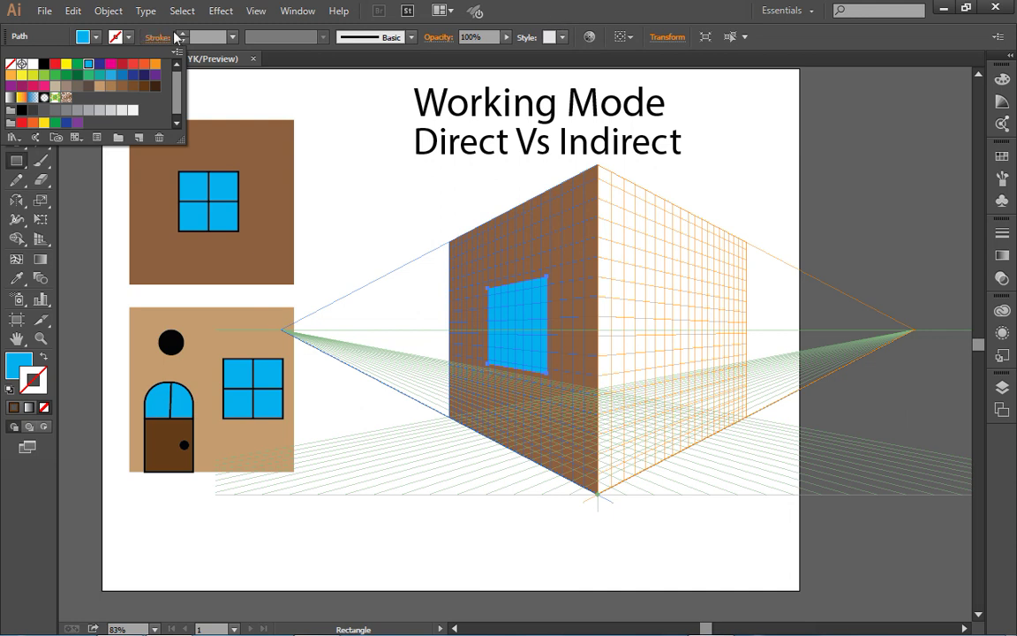
{"action": "left_click", "coordinate": [175, 34]}
{"action": "left_click", "coordinate": [181, 34]}
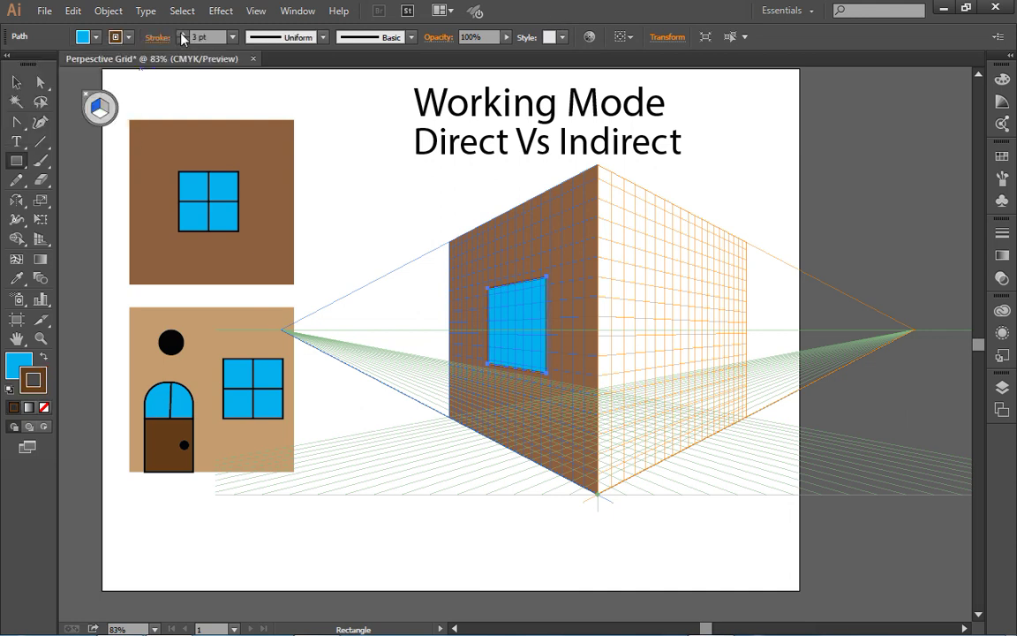
Step: Divide the left wall's window into four panes with one horizontal and one vertical line segment
{"action": "left_click", "coordinate": [40, 142]}
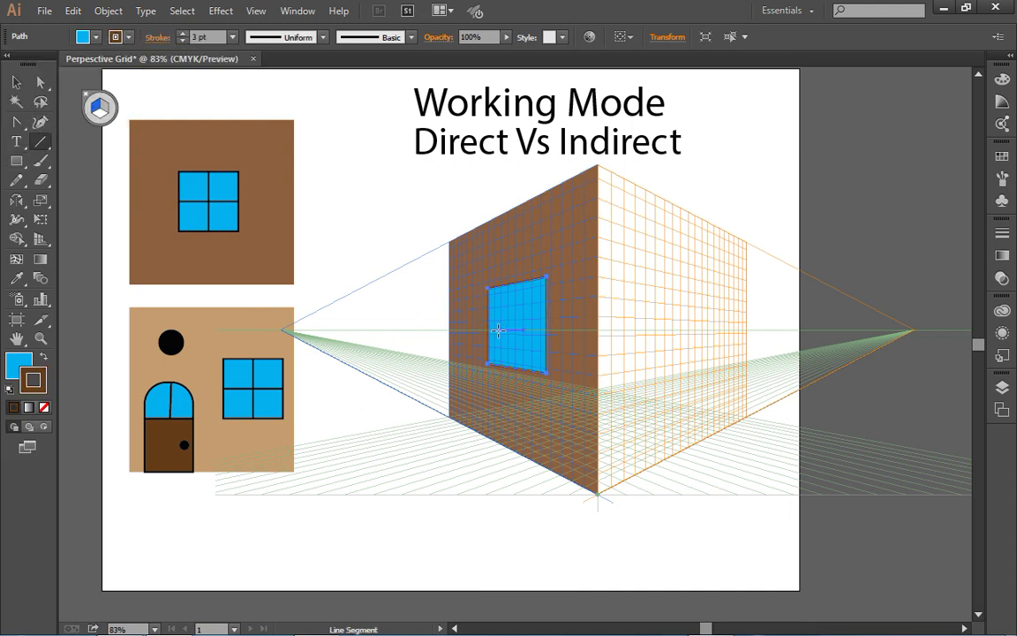
{"action": "left_click_drag", "start_coordinate": [487, 328], "coordinate": [546, 329]}
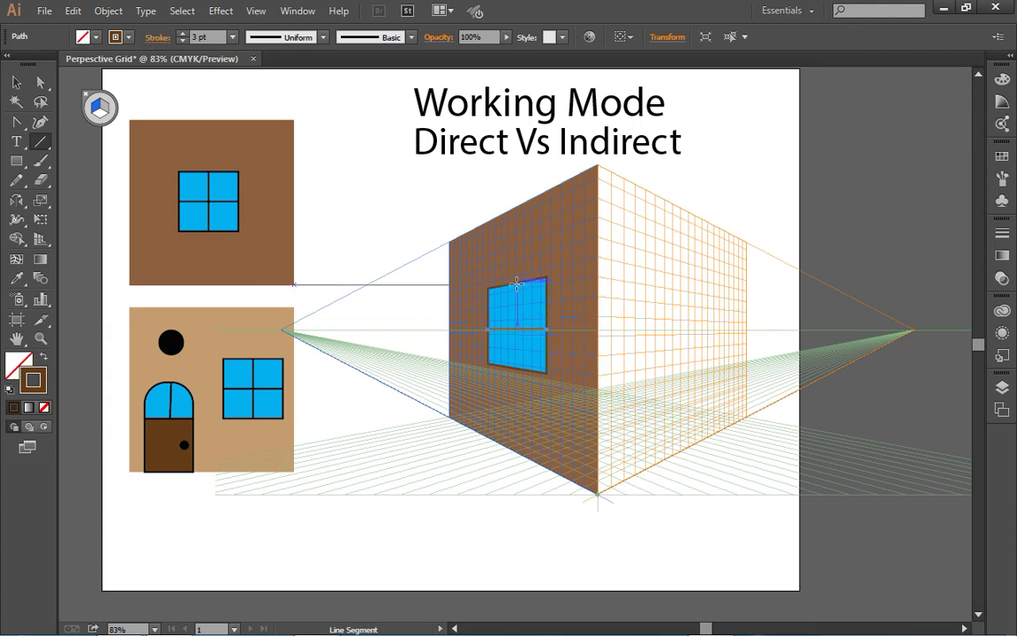
{"action": "left_click_drag", "start_coordinate": [517, 281], "coordinate": [517, 368]}
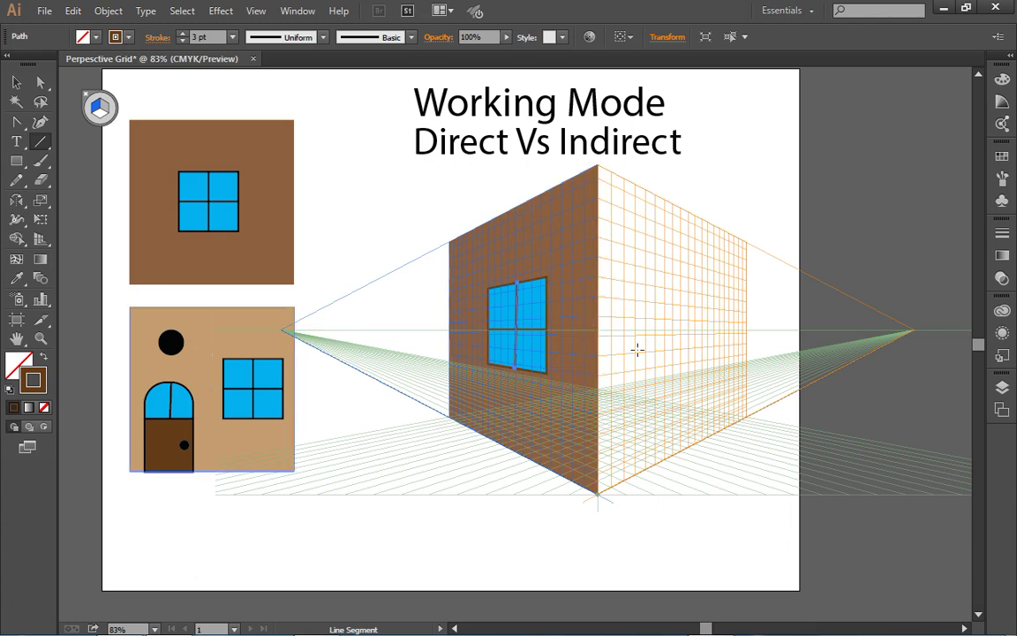
Step: Activate the right grid plane, draw a rectangle covering it and apply the tan sampled from the lower flat wall
{"action": "key", "text": "shift+v"}
{"action": "left_click", "coordinate": [103, 107]}
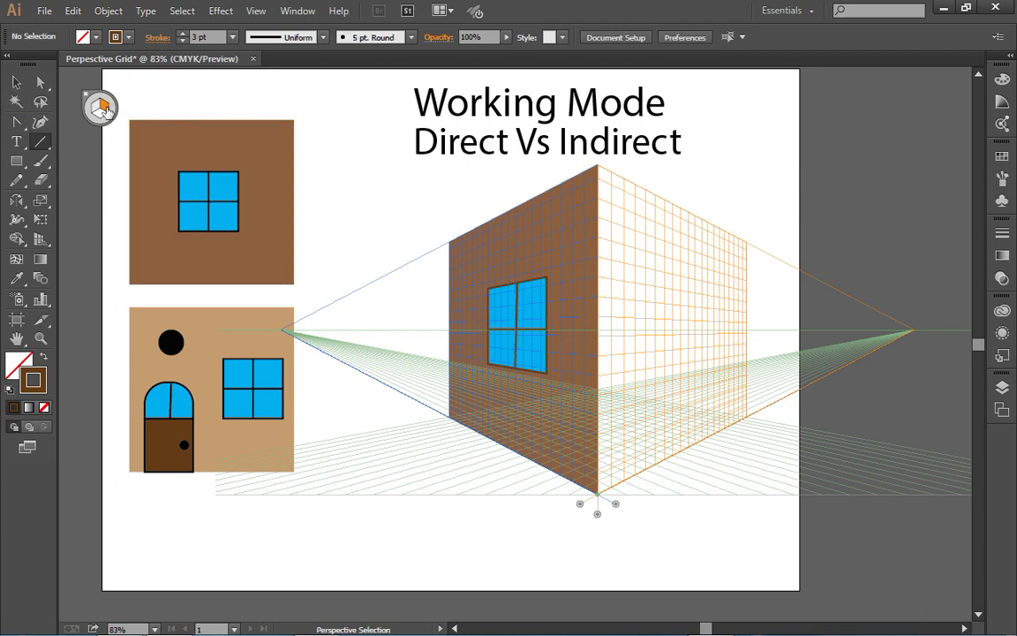
{"action": "left_click", "coordinate": [41, 141]}
{"action": "left_click", "coordinate": [17, 161]}
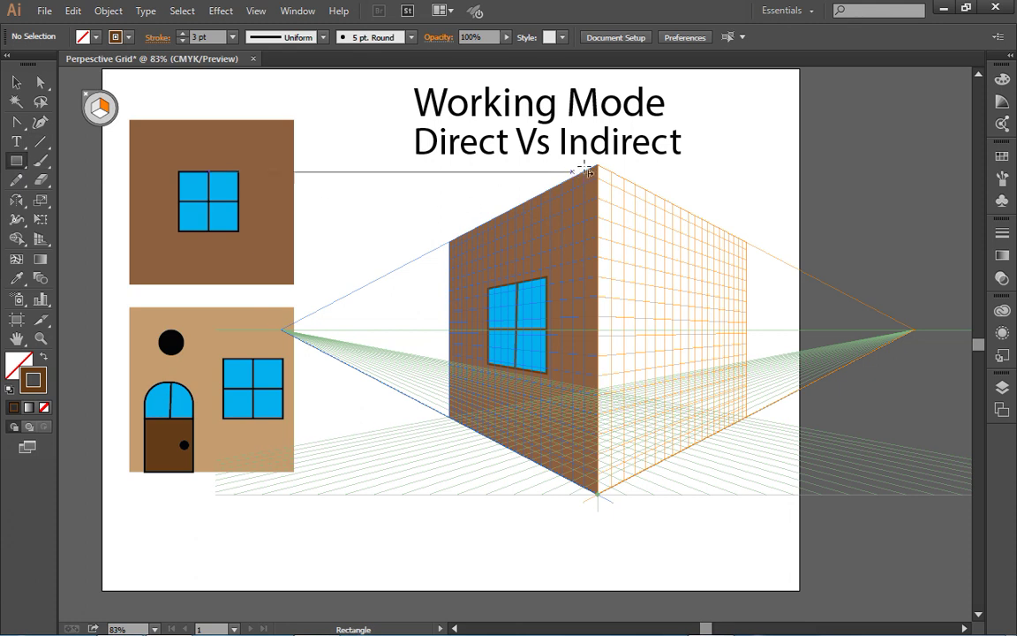
{"action": "left_click_drag", "start_coordinate": [599, 166], "coordinate": [752, 424]}
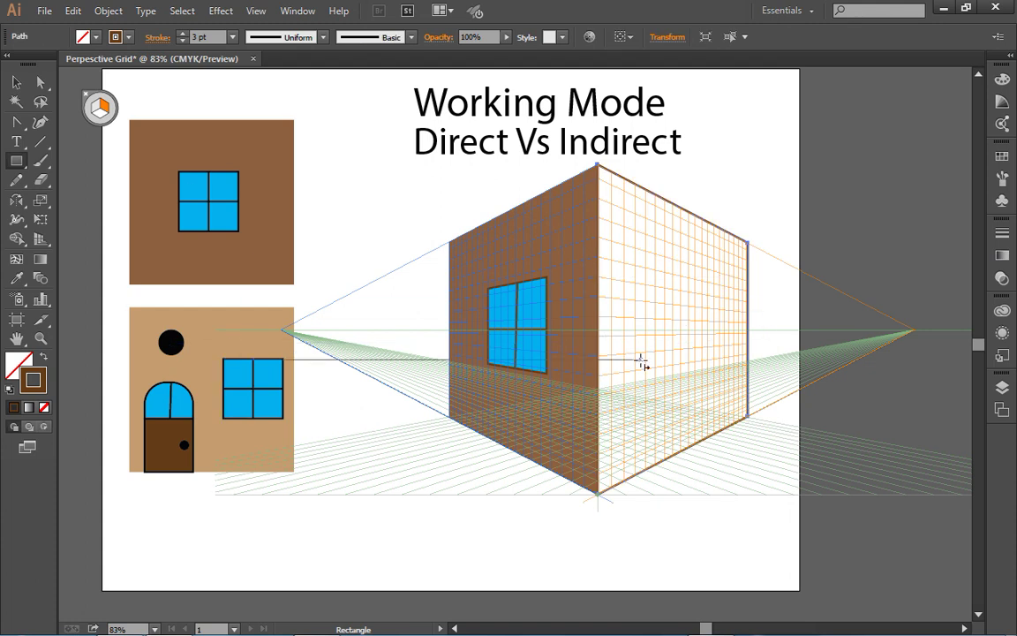
{"action": "key", "text": "i"}
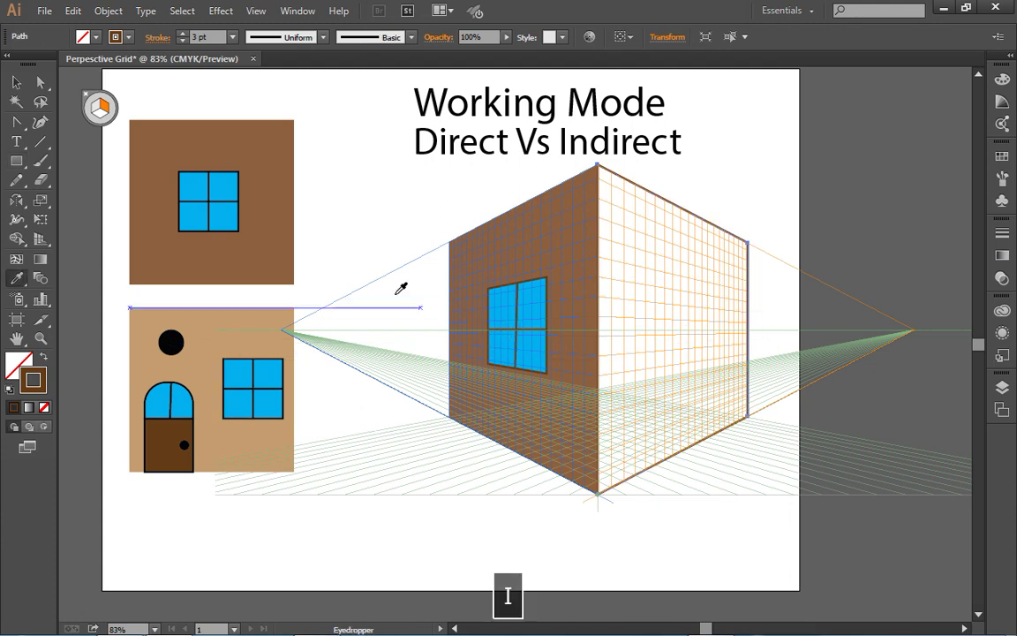
{"action": "left_click", "coordinate": [270, 315]}
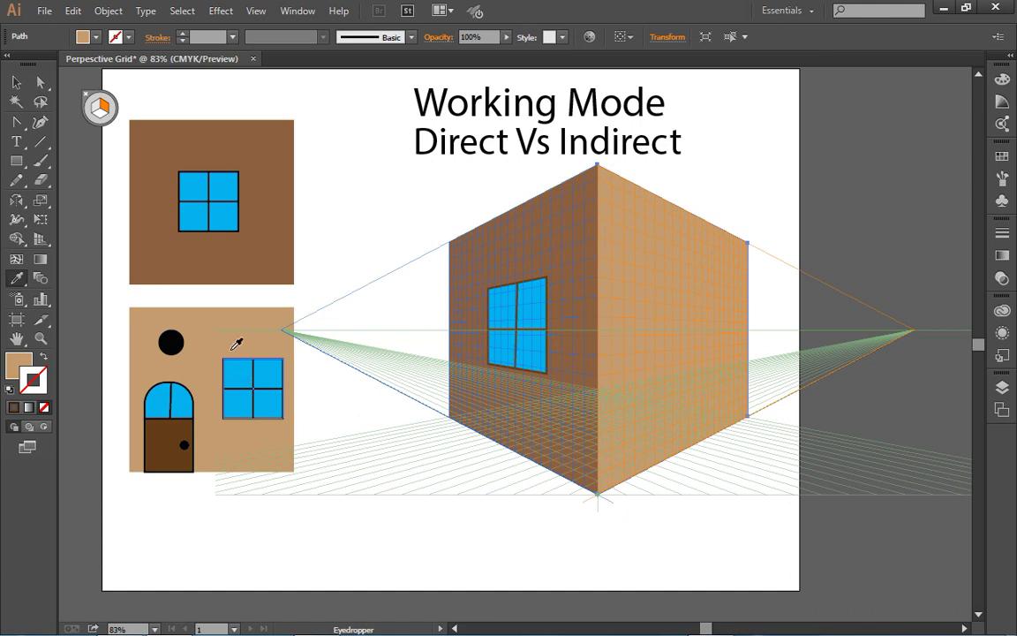
Step: Draw a light blue rectangular window on the tan wall and move it in perspective toward the wall's outer edge
{"action": "key", "text": "m"}
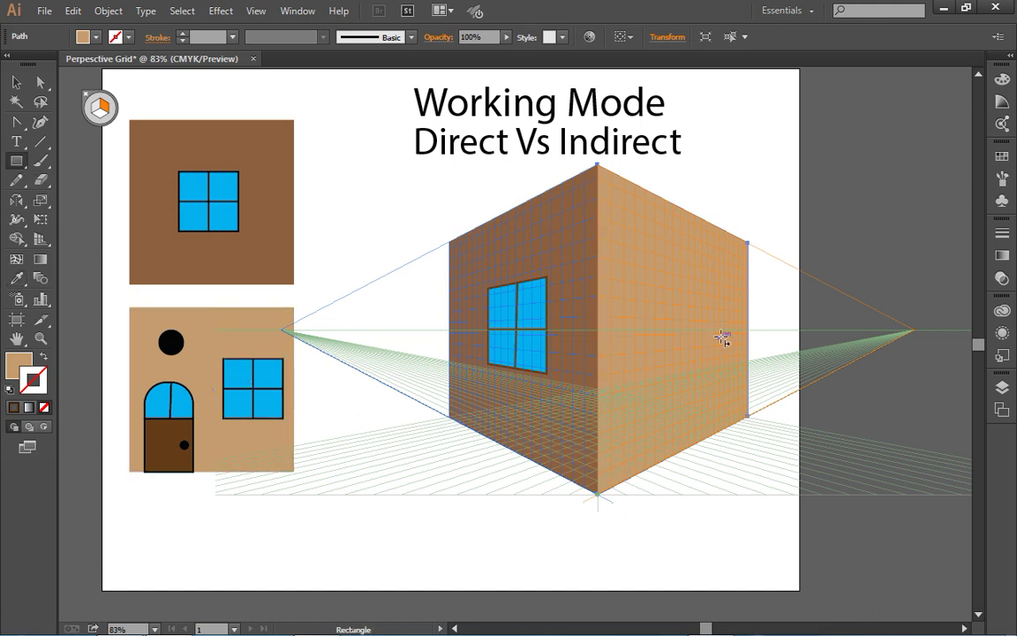
{"action": "left_click_drag", "start_coordinate": [634, 285], "coordinate": [685, 356]}
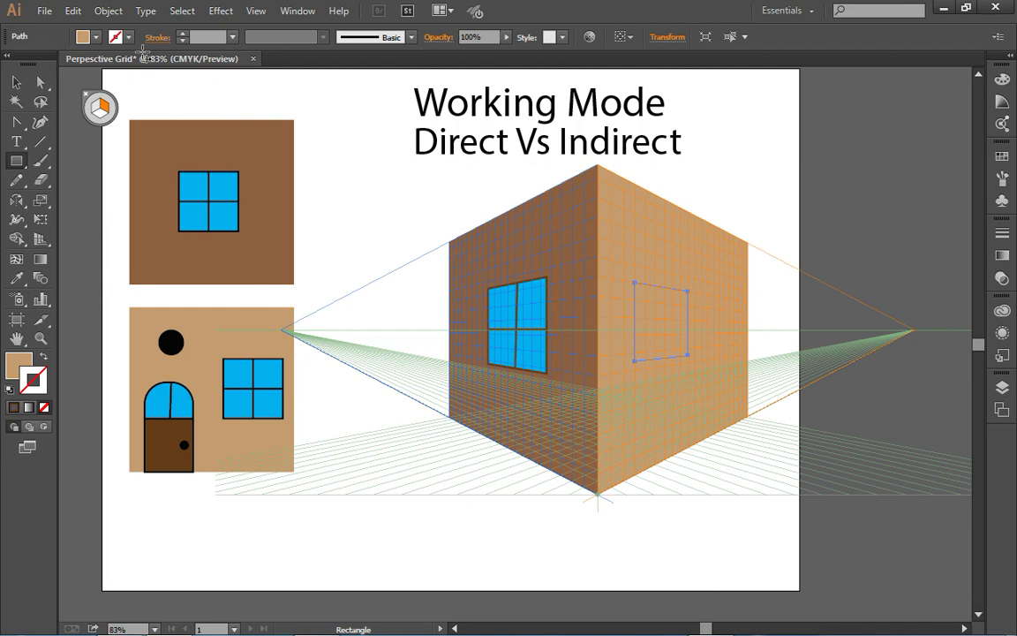
{"action": "left_click", "coordinate": [97, 38]}
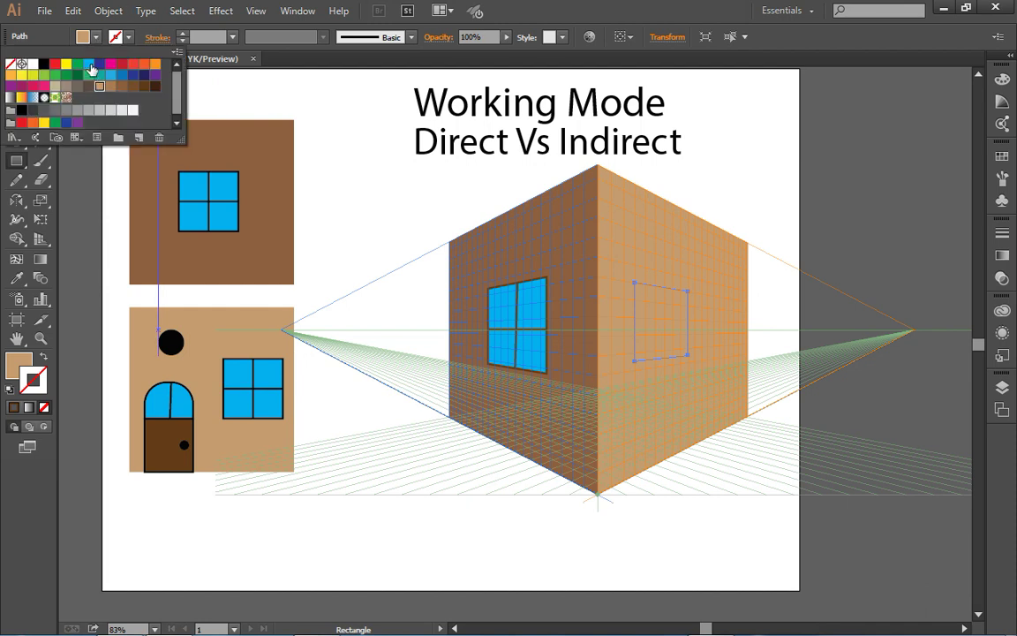
{"action": "left_click", "coordinate": [89, 66]}
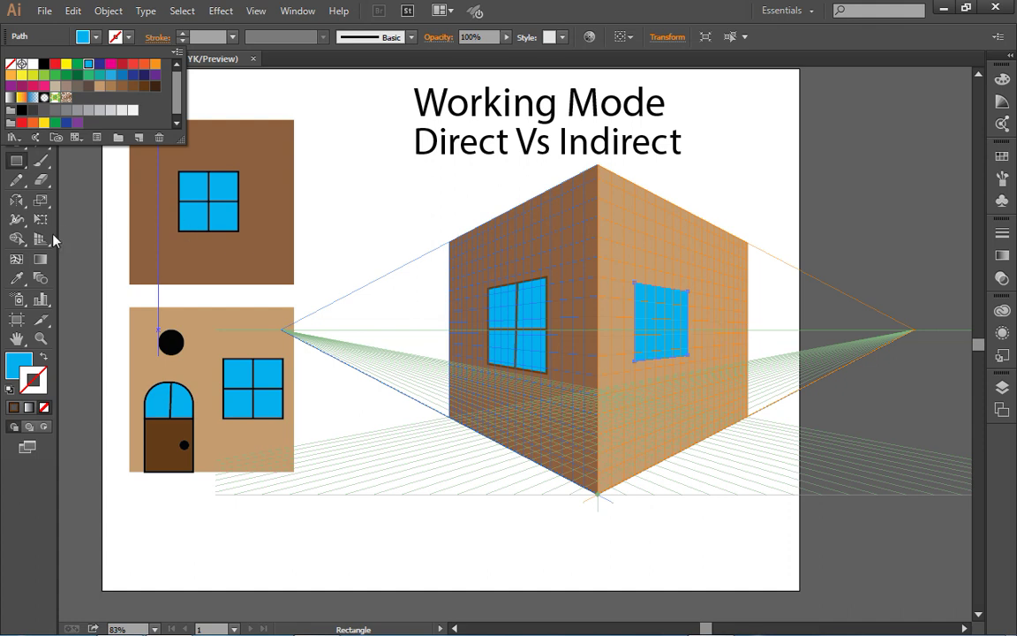
{"action": "left_click_drag", "start_coordinate": [44, 245], "coordinate": [89, 263]}
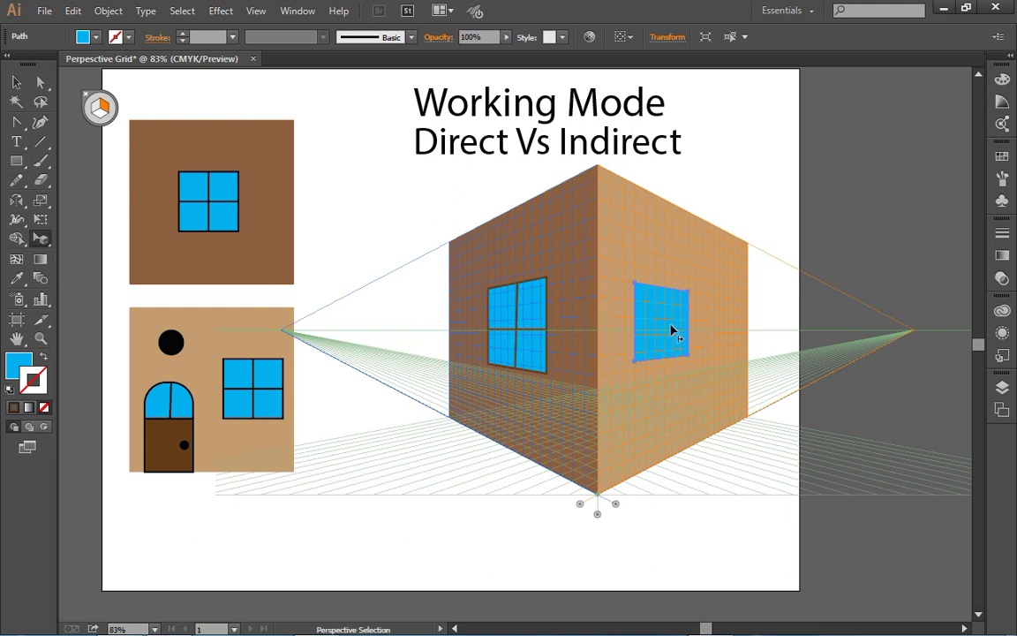
{"action": "left_click_drag", "start_coordinate": [672, 332], "coordinate": [720, 340]}
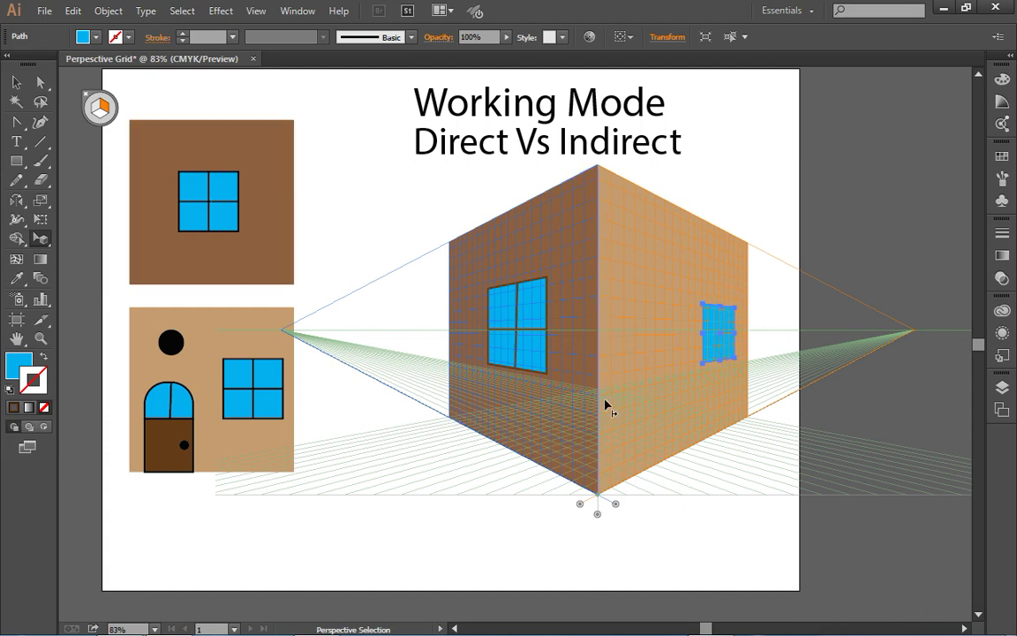
Step: Draw a tall door rectangle from the tan wall's base and round its two upper corners into an arch with a 49.09 pt radius
{"action": "left_click", "coordinate": [17, 162]}
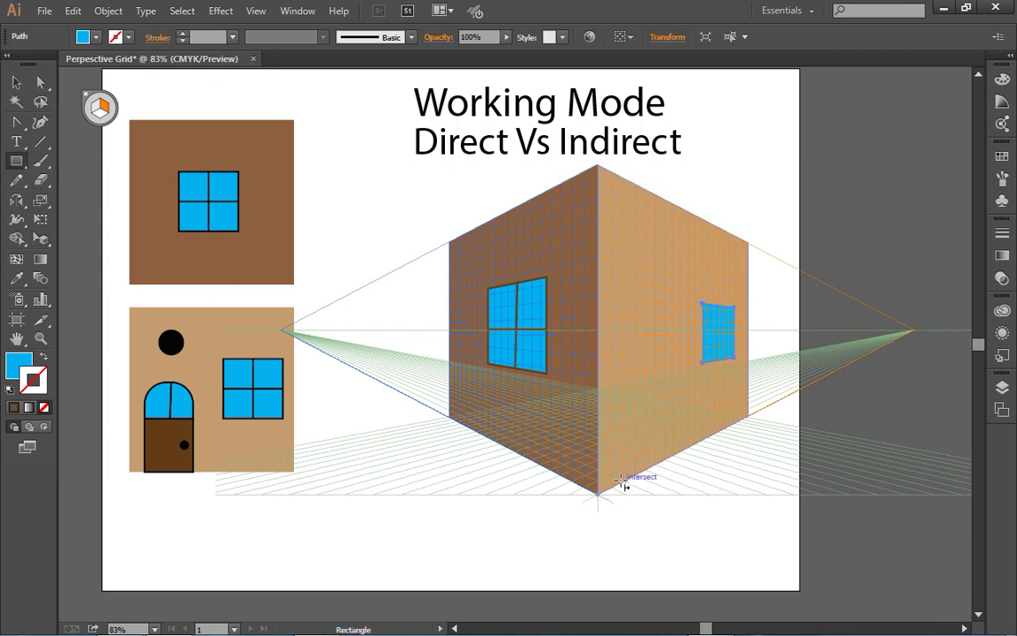
{"action": "left_click_drag", "start_coordinate": [618, 484], "coordinate": [685, 316]}
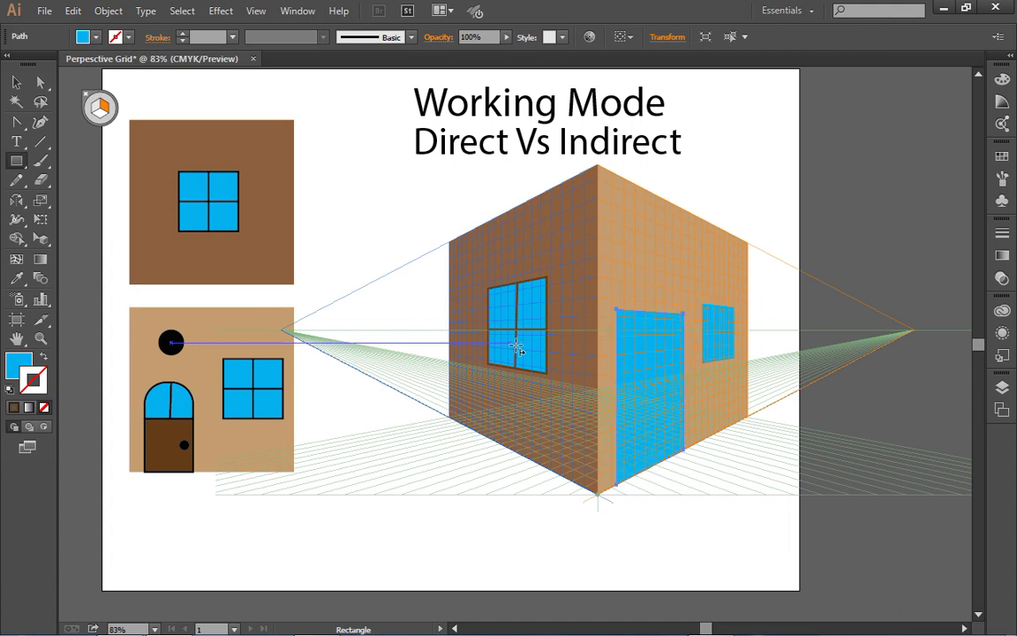
{"action": "left_click", "coordinate": [40, 83]}
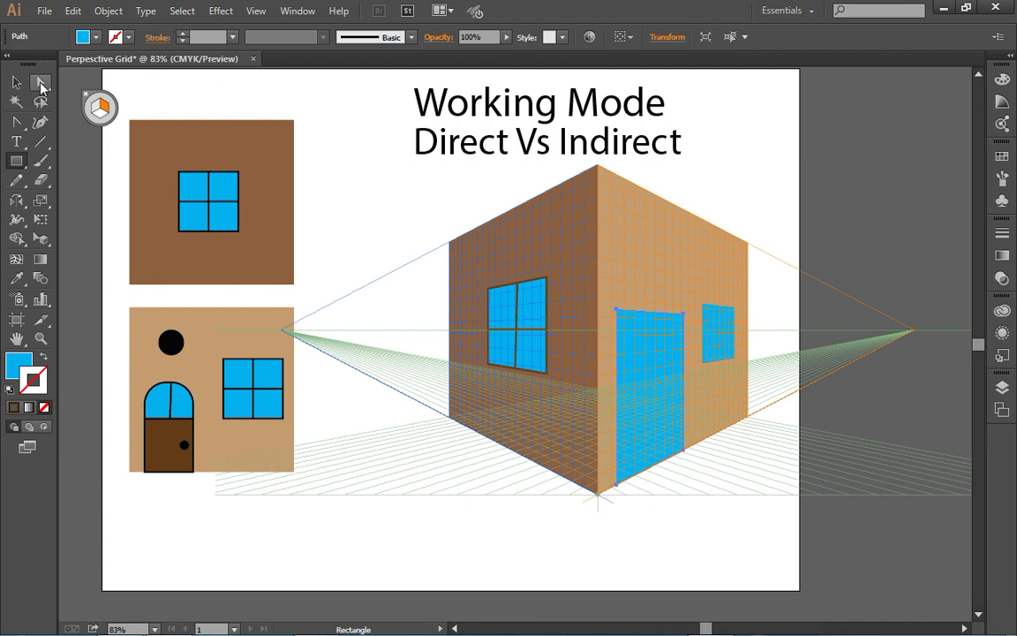
{"action": "left_click", "coordinate": [620, 314]}
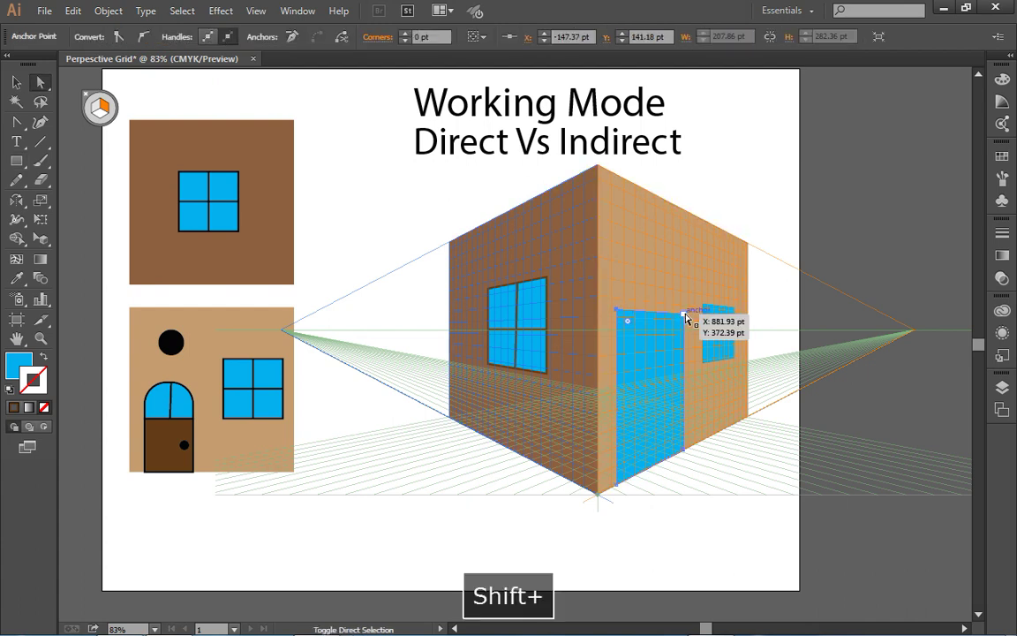
{"action": "left_click", "coordinate": [676, 327], "text": "shift"}
{"action": "left_click_drag", "start_coordinate": [675, 327], "coordinate": [668, 364]}
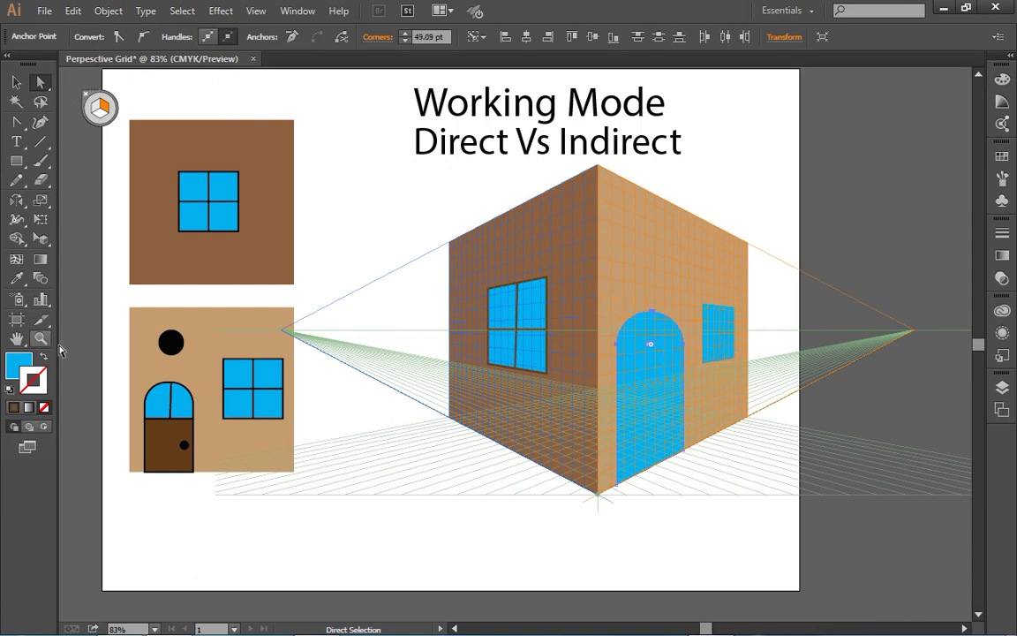
Step: Fill the arched door with the dark brown swatch C=40 M=70 Y=100 K=50 and remove its stroke
{"action": "left_click", "coordinate": [1003, 159]}
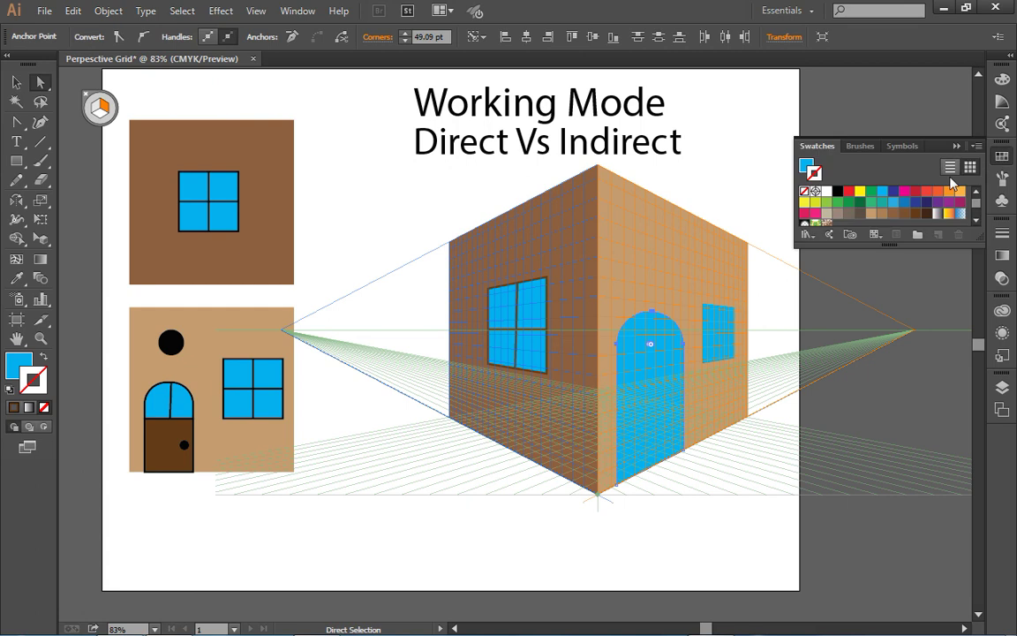
{"action": "left_click", "coordinate": [918, 215]}
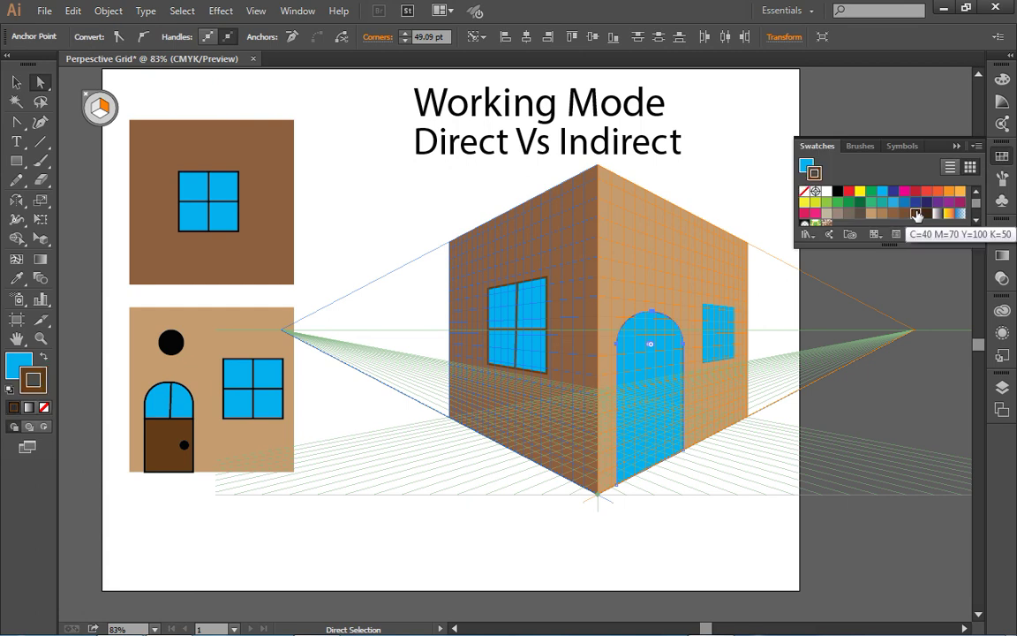
{"action": "left_click", "coordinate": [42, 359]}
{"action": "left_click", "coordinate": [43, 408]}
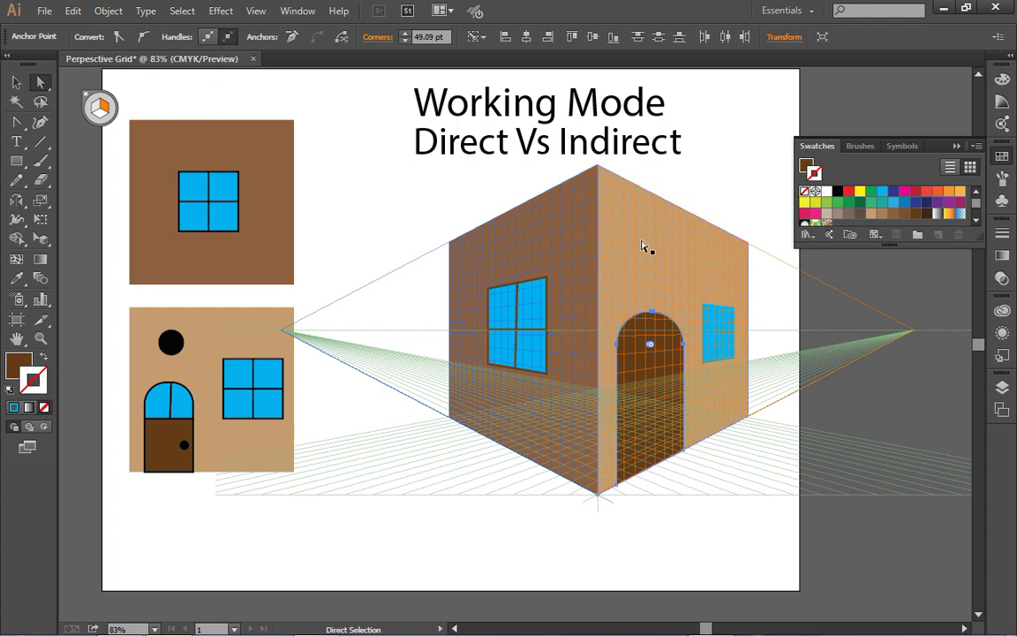
Step: Draw an ellipse above the arched door on the tan wall and give it a 1 pt black stroke
{"action": "left_click_drag", "start_coordinate": [16, 162], "coordinate": [49, 195]}
{"action": "left_click_drag", "start_coordinate": [627, 231], "coordinate": [676, 284]}
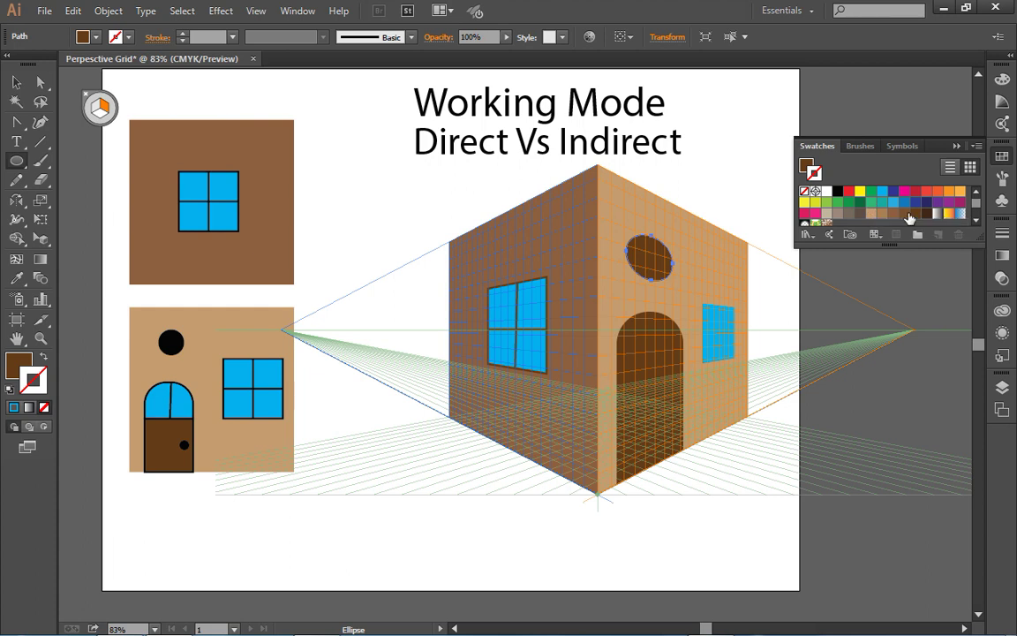
{"action": "left_click", "coordinate": [839, 192]}
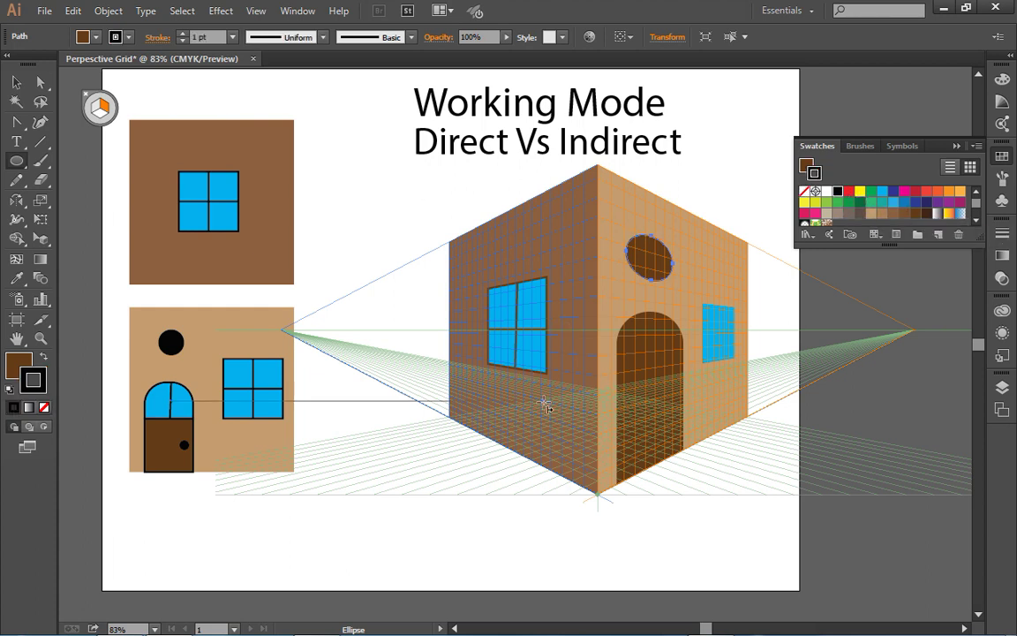
Step: Hide the perspective grid and group all the shapes that make up the two-sided house
{"action": "key", "text": "shift+v"}
{"action": "key", "text": "ctrl+shift+i"}
{"action": "key", "text": "l"}
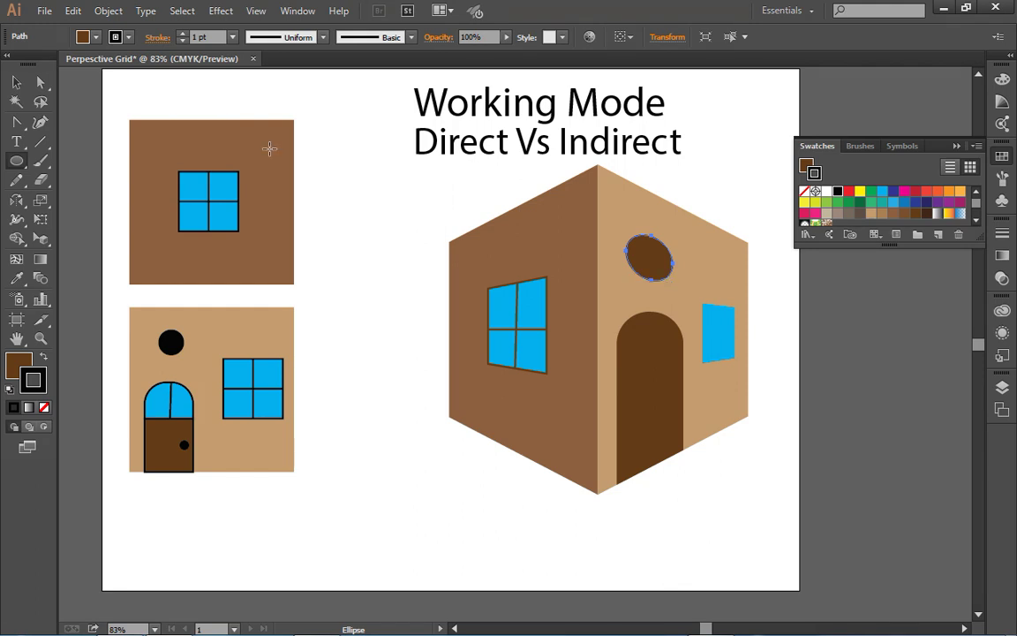
{"action": "left_click", "coordinate": [16, 82]}
{"action": "left_click_drag", "start_coordinate": [431, 190], "coordinate": [771, 499]}
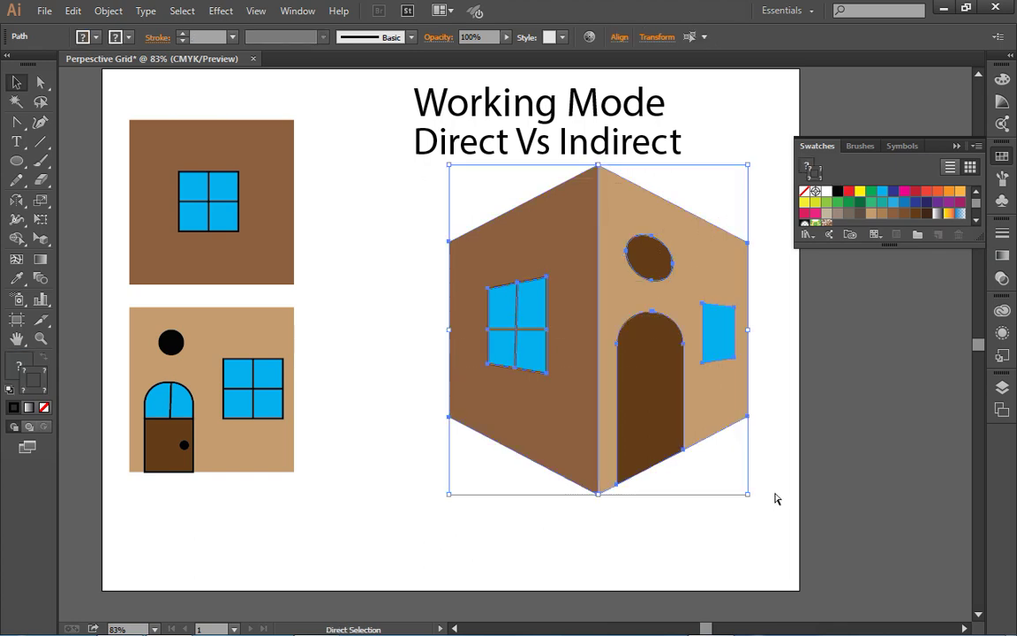
{"action": "key", "text": "ctrl+g"}
Step: Try moving the grouped house sideways off the grid position and undo the move
{"action": "left_click_drag", "start_coordinate": [567, 417], "coordinate": [697, 409]}
{"action": "key", "text": "ctrl+z"}
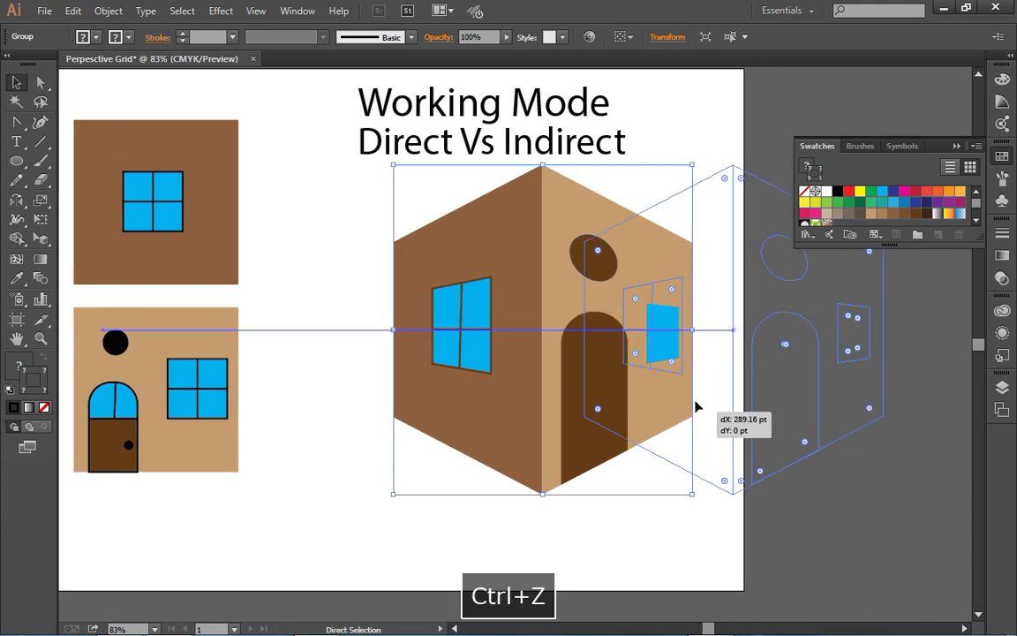
{"action": "scroll", "coordinate": [506, 382], "scroll_direction": "up", "scroll_amount": 1}
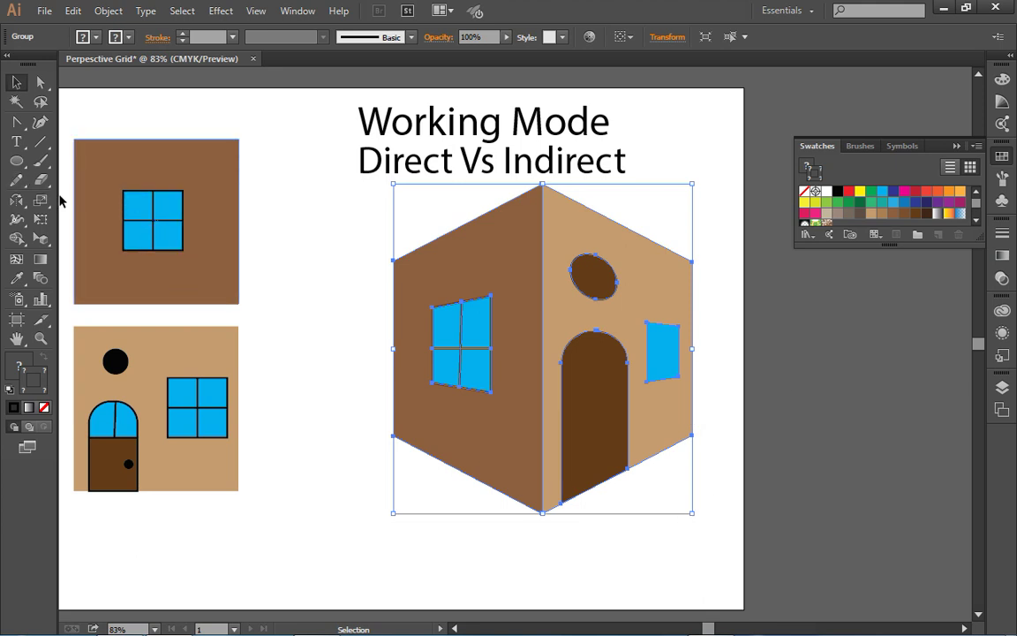
Step: Show the perspective grid, activate its horizontal plane and draw a large ground rectangle extending around the house
{"action": "key", "text": "ctrl+shift+i"}
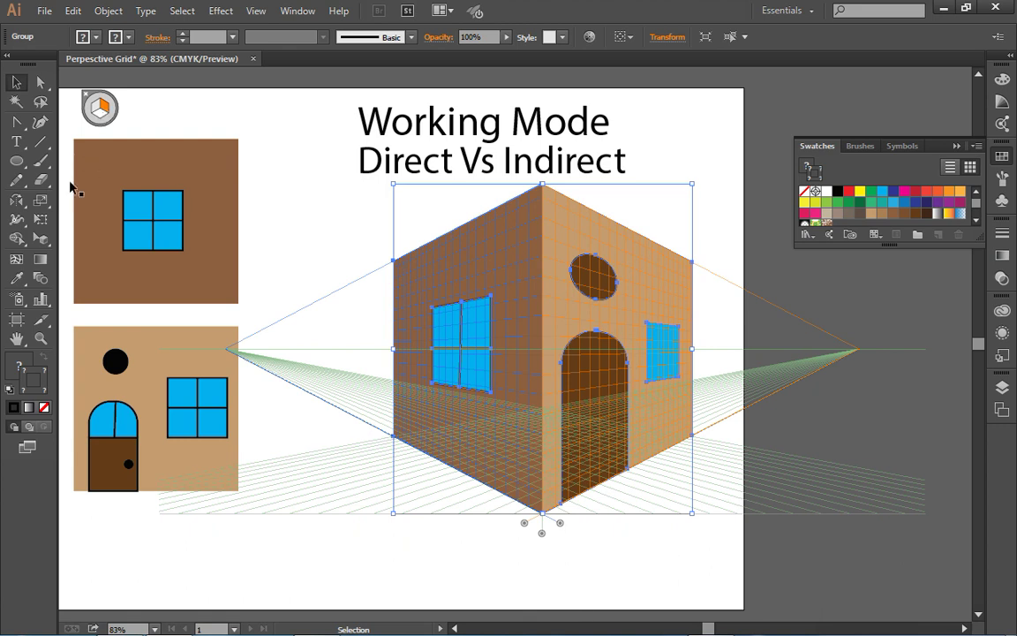
{"action": "left_click_drag", "start_coordinate": [41, 237], "coordinate": [75, 233]}
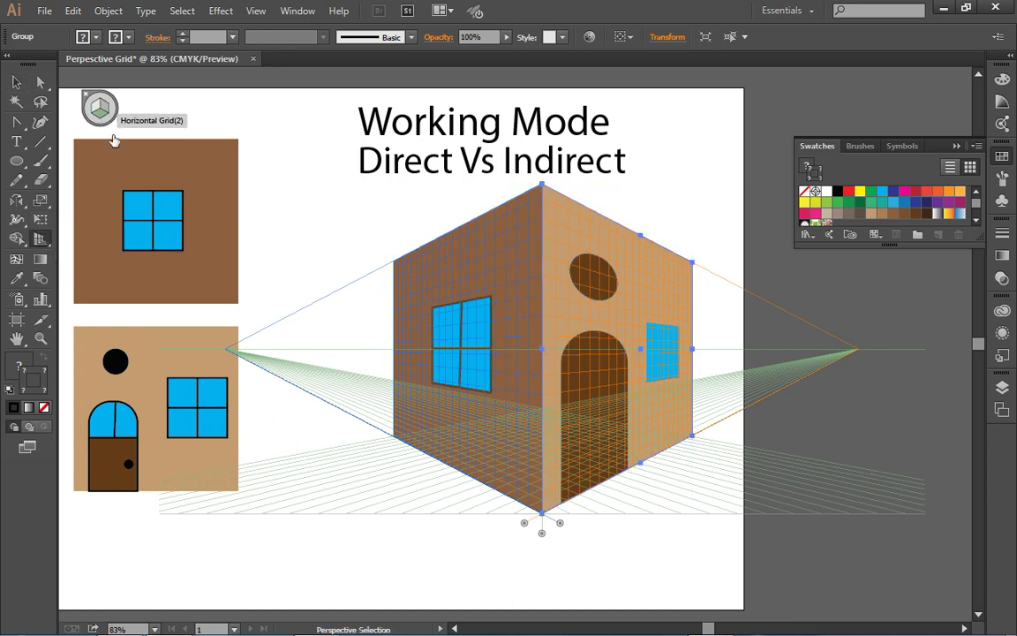
{"action": "key", "text": "shift+p"}
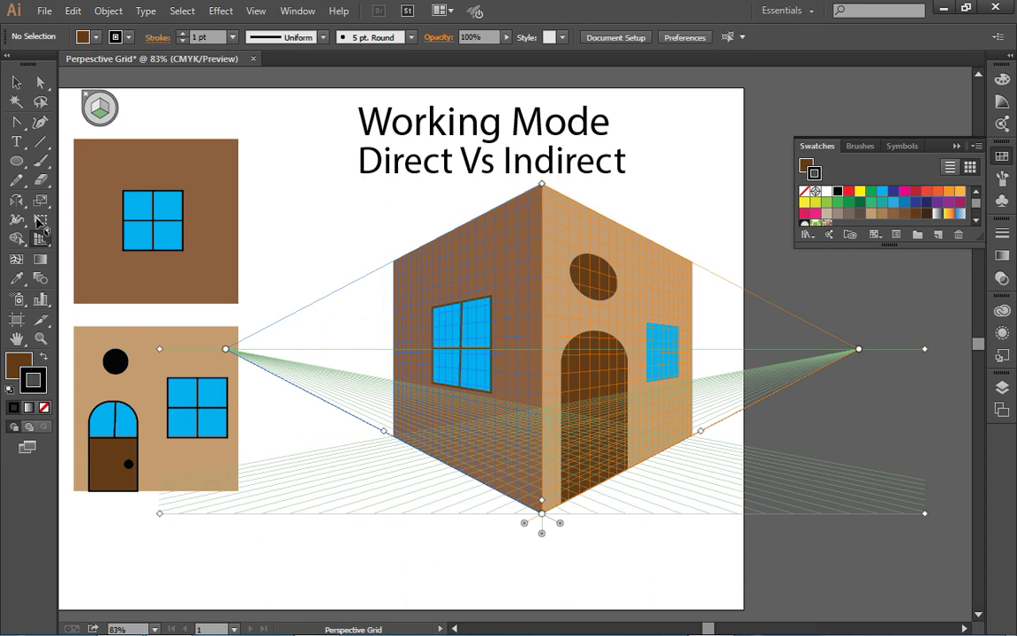
{"action": "left_click_drag", "start_coordinate": [16, 161], "coordinate": [40, 163]}
{"action": "left_click", "coordinate": [40, 163]}
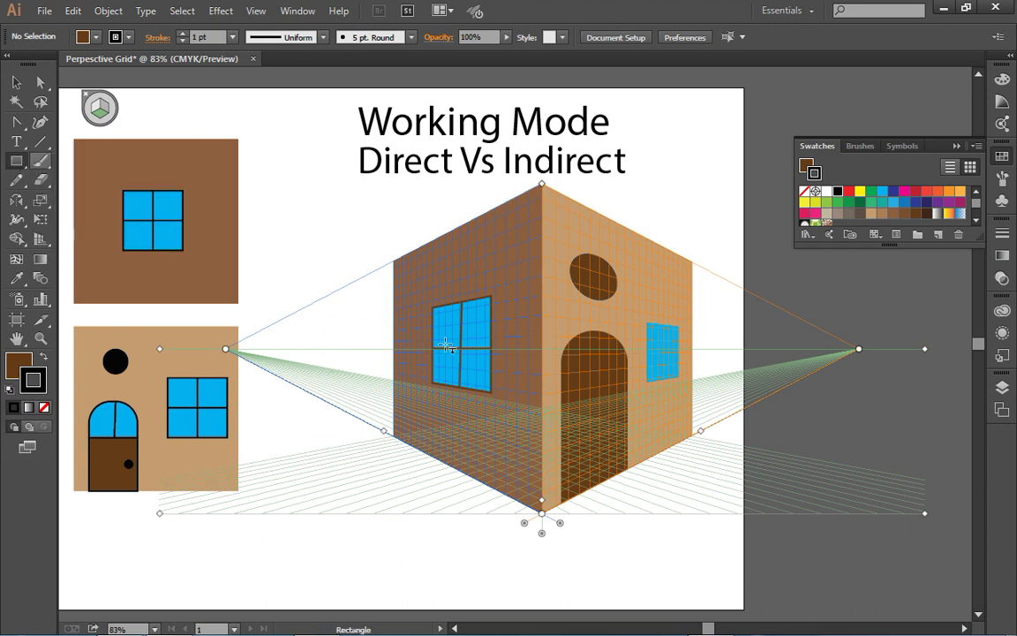
{"action": "left_click_drag", "start_coordinate": [578, 501], "coordinate": [556, 565]}
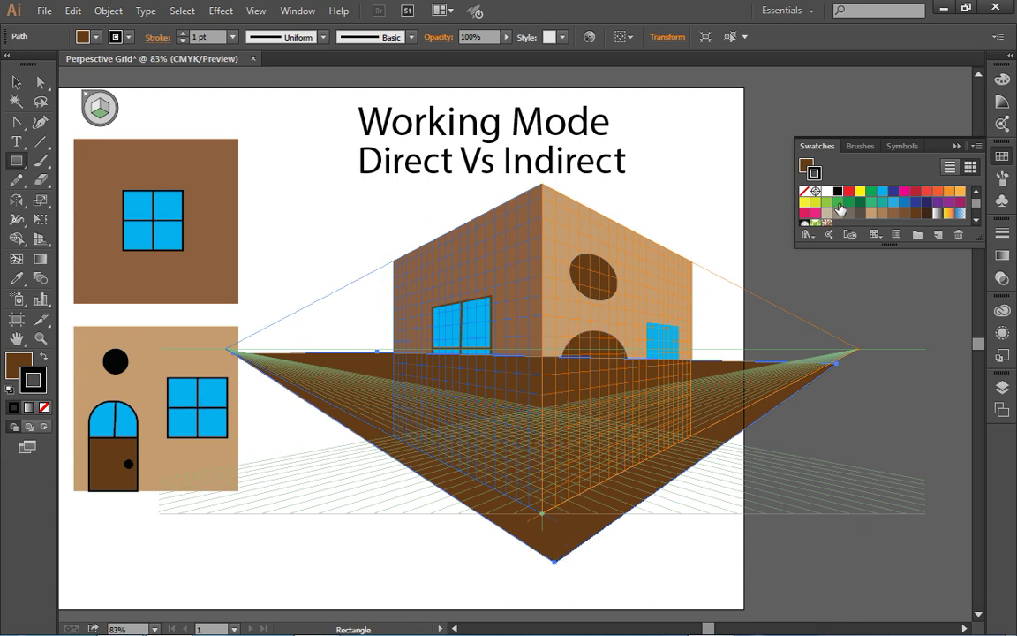
Step: Fill the ground rectangle with the green swatch C=75 M=0 Y=100 K=0 and remove its stroke
{"action": "left_click", "coordinate": [839, 204]}
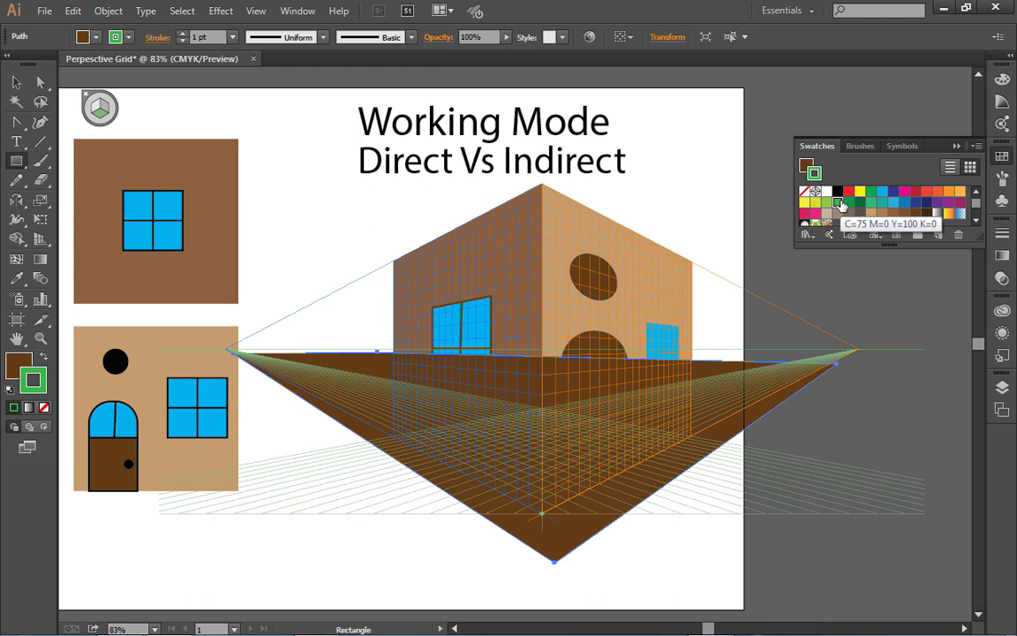
{"action": "left_click", "coordinate": [42, 359]}
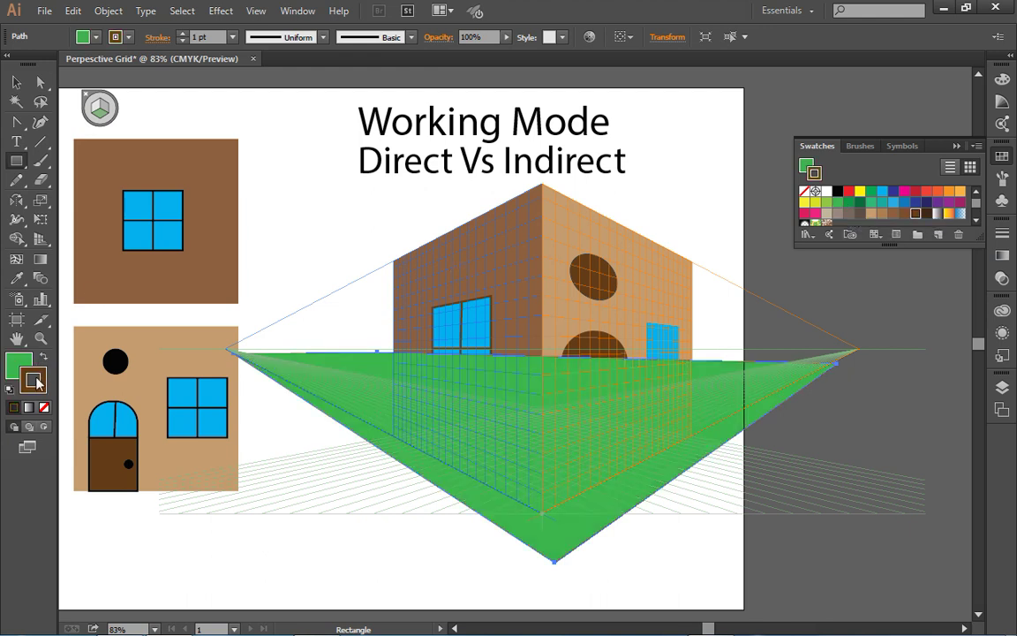
{"action": "key", "text": "/"}
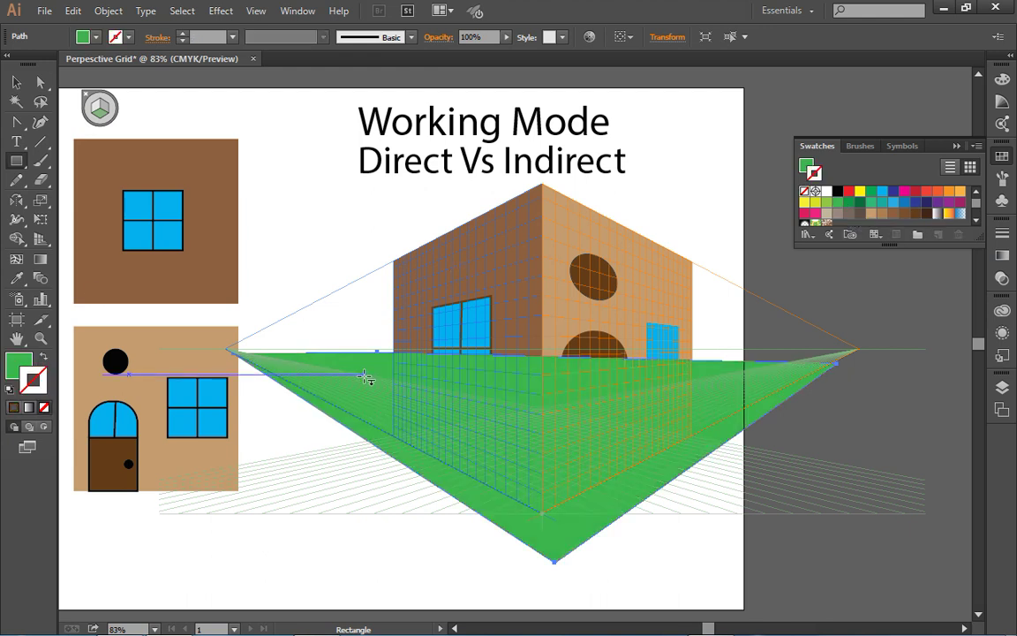
Step: Send the large green ground rectangle behind the house and delete it
{"action": "key", "text": "shift+v"}
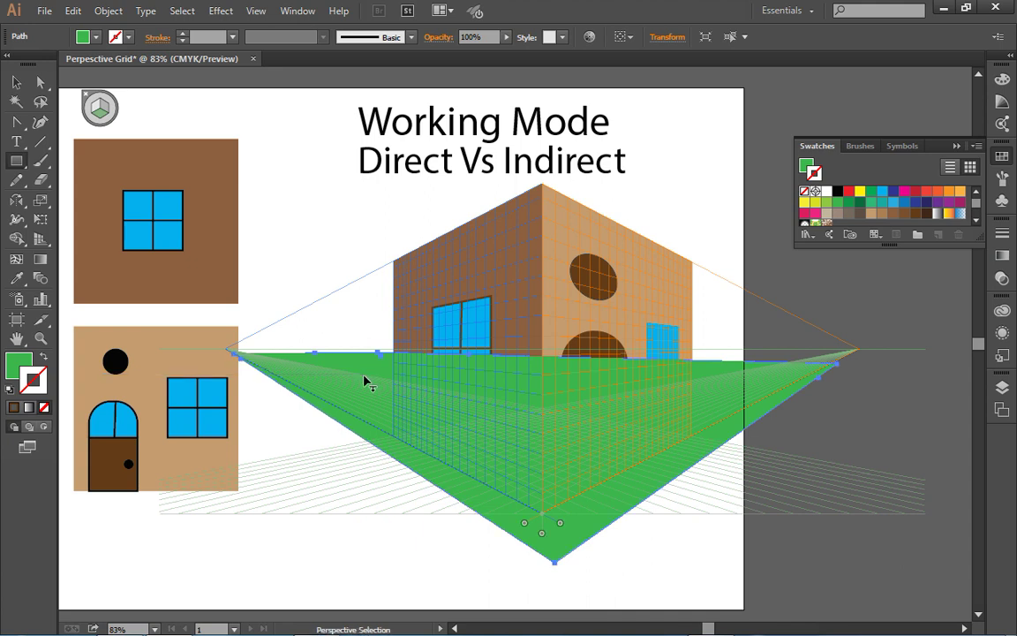
{"action": "key", "text": "ctrl+shift+bracketleft"}
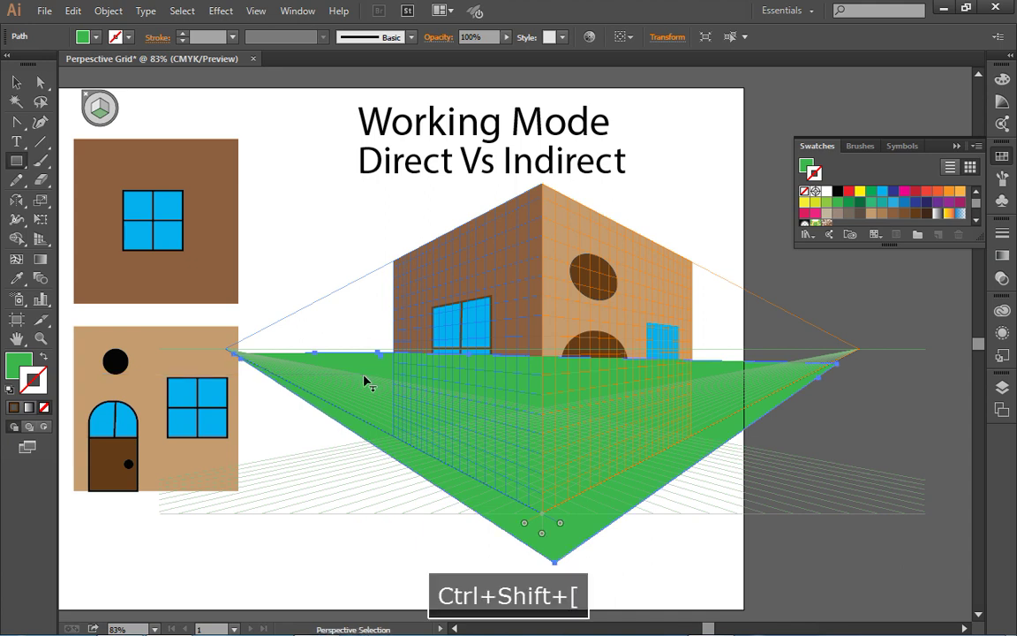
{"action": "key", "text": "m"}
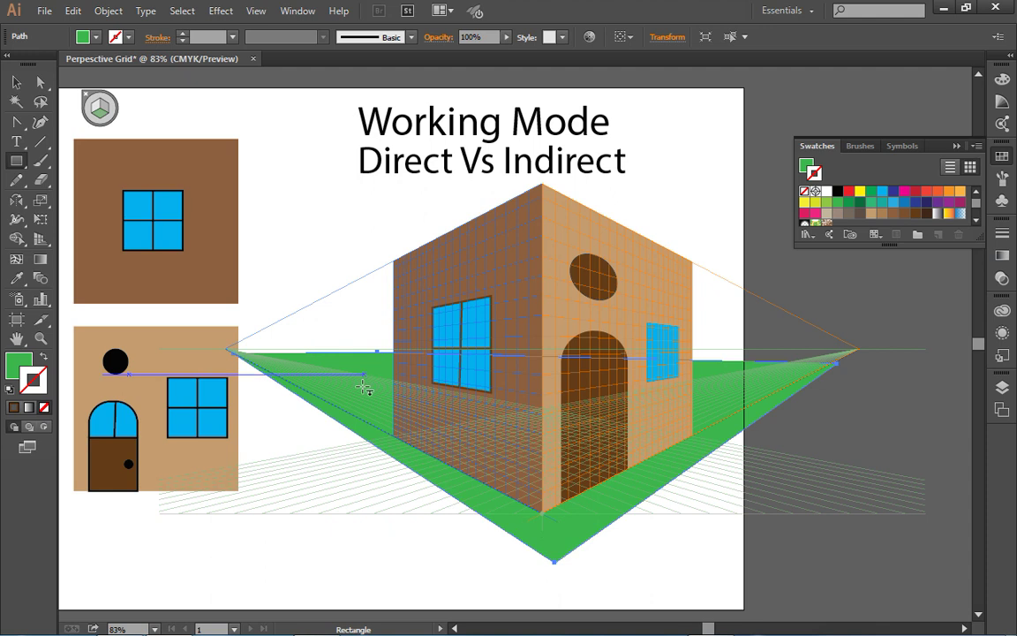
{"action": "left_click_drag", "start_coordinate": [371, 394], "coordinate": [486, 397]}
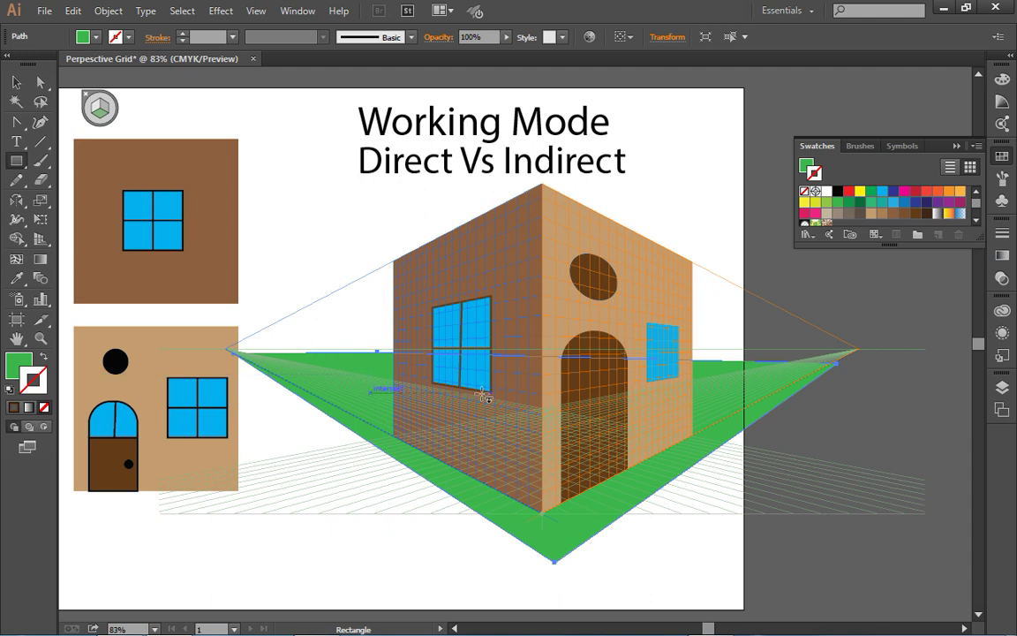
{"action": "key", "text": "Delete"}
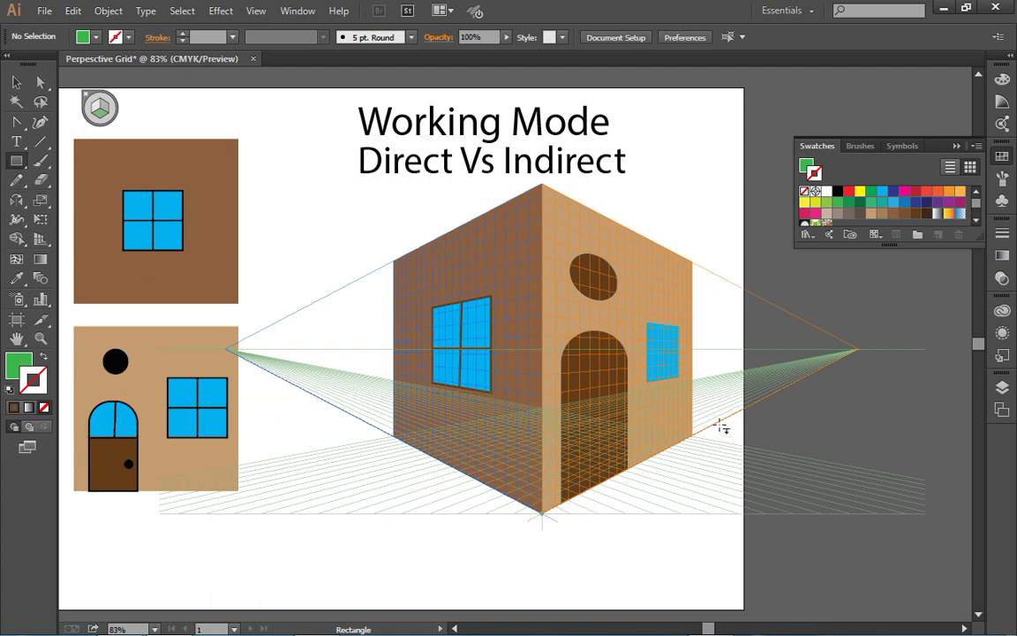
Step: Draw a smaller green ground rectangle on the horizontal plane around the house's base and send it to the back
{"action": "left_click_drag", "start_coordinate": [727, 430], "coordinate": [333, 425]}
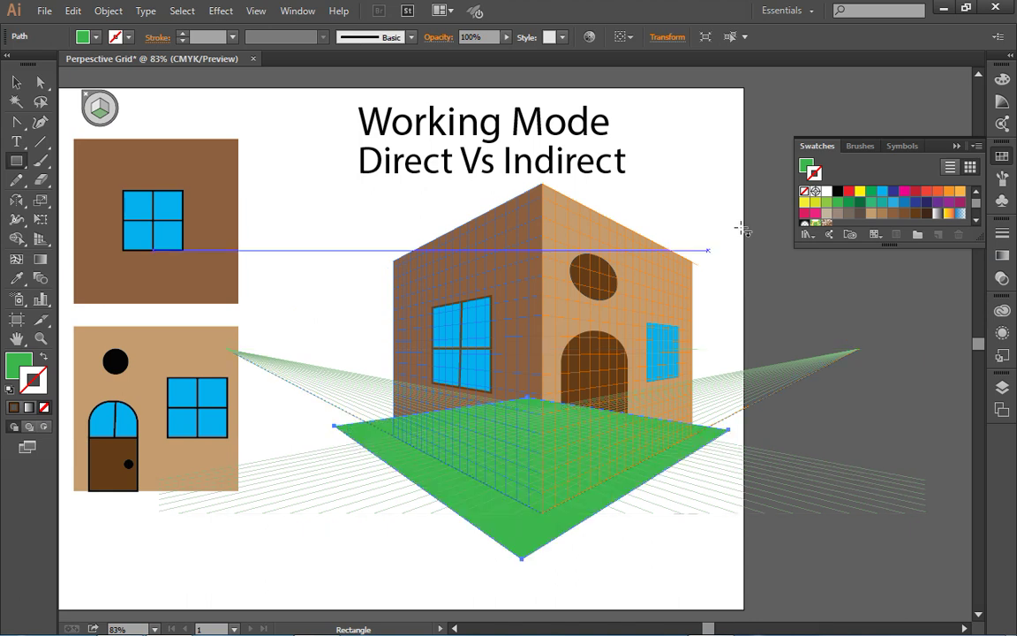
{"action": "key", "text": "shift+v"}
{"action": "key", "text": "ctrl+shift+bracketleft"}
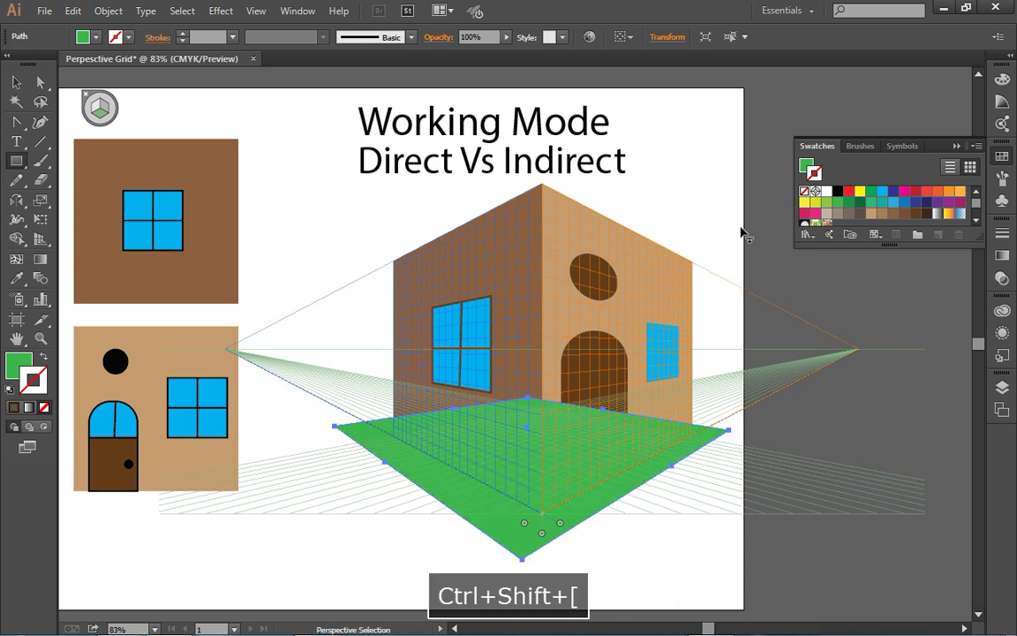
{"action": "key", "text": "m"}
{"action": "left_click", "coordinate": [17, 81]}
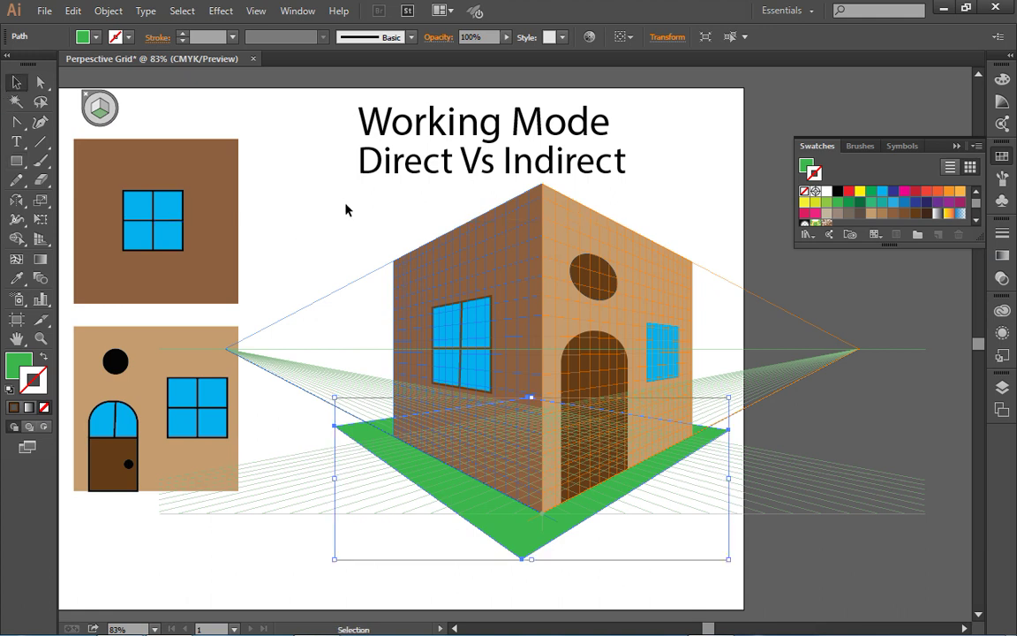
{"action": "left_click", "coordinate": [370, 232]}
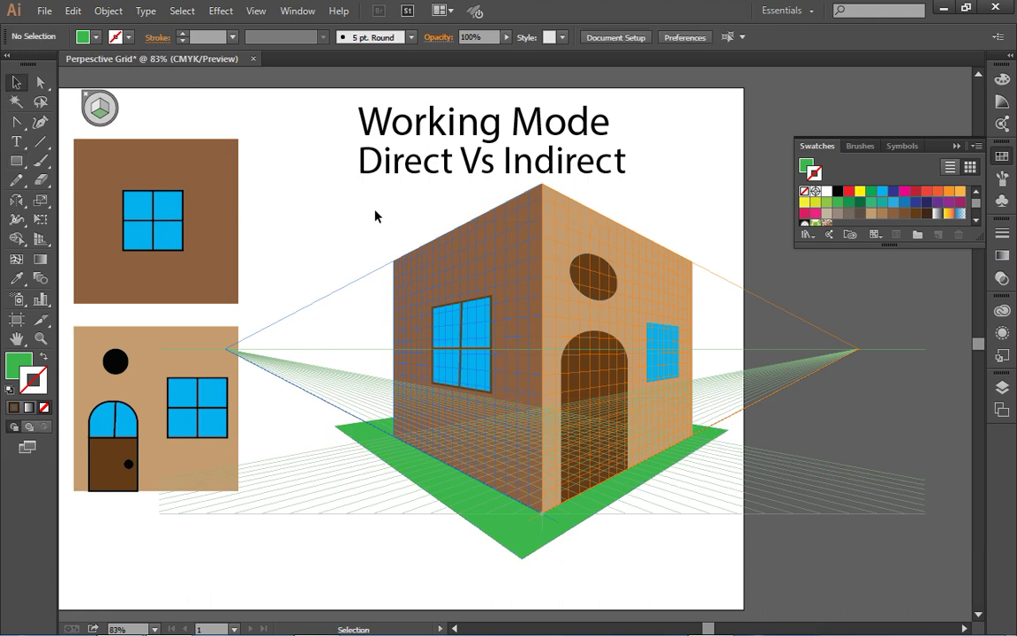
Step: Hide the grid, group the house with its green ground and move the group off the artboard
{"action": "key", "text": "ctrl+shift+i"}
{"action": "left_click_drag", "start_coordinate": [371, 212], "coordinate": [747, 565]}
{"action": "key", "text": "ctrl+g"}
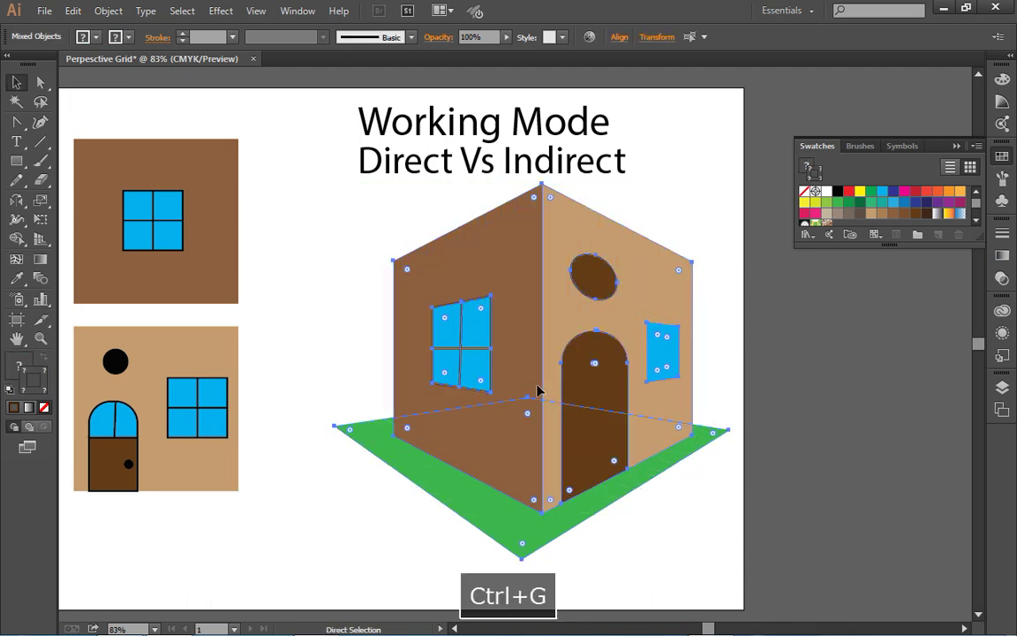
{"action": "left_click_drag", "start_coordinate": [532, 394], "coordinate": [914, 371]}
Step: Show the perspective grid again over the emptied artboard
{"action": "key", "text": "ctrl+shift+i"}
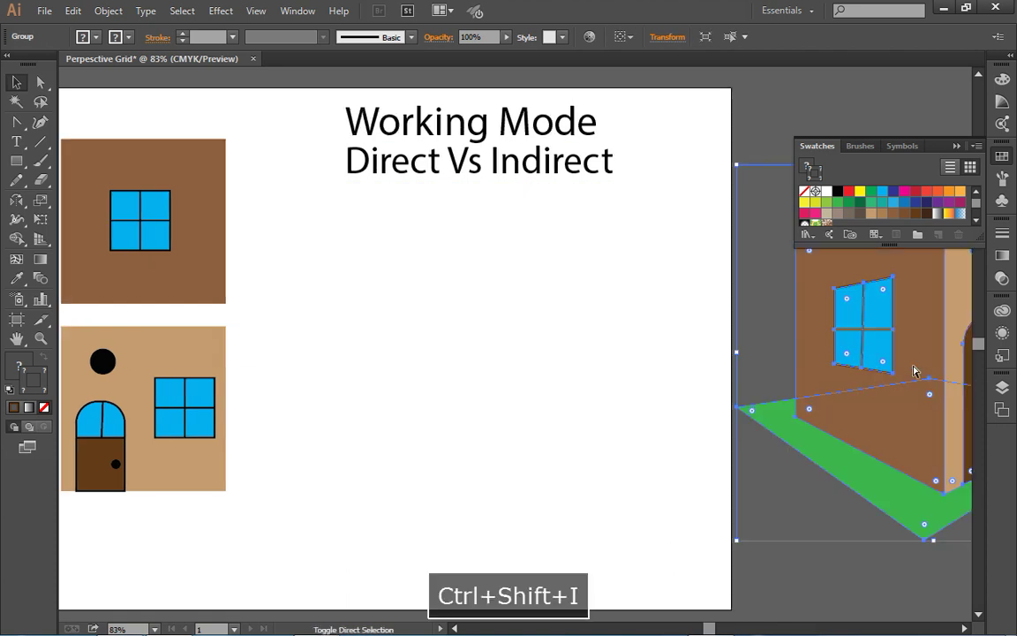
{"action": "key", "text": "ctrl+shift+i"}
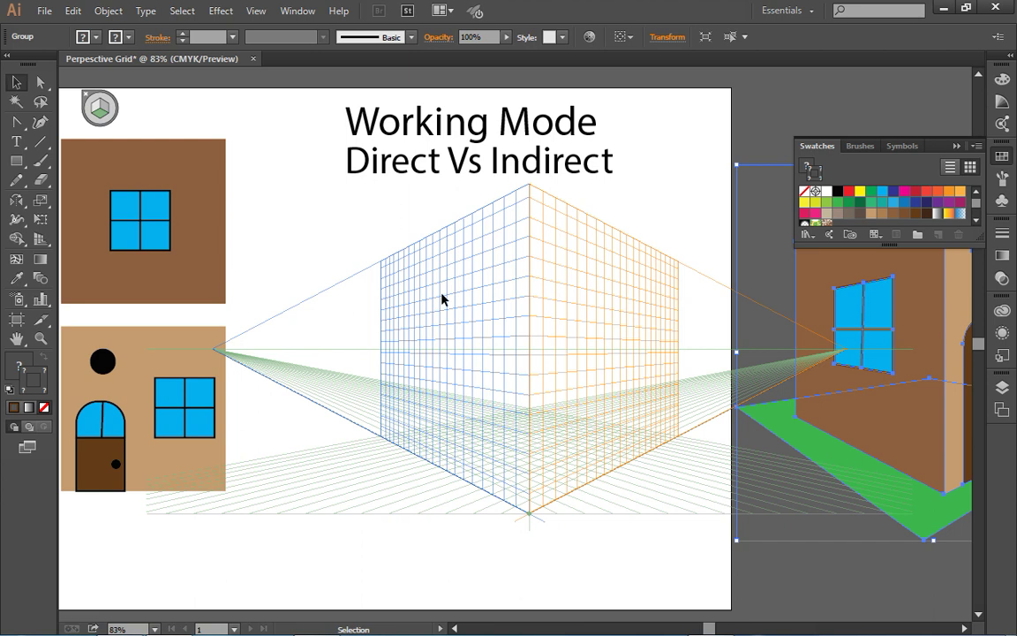
{"action": "key", "text": "space"}
{"action": "left_click_drag", "start_coordinate": [408, 304], "coordinate": [453, 322]}
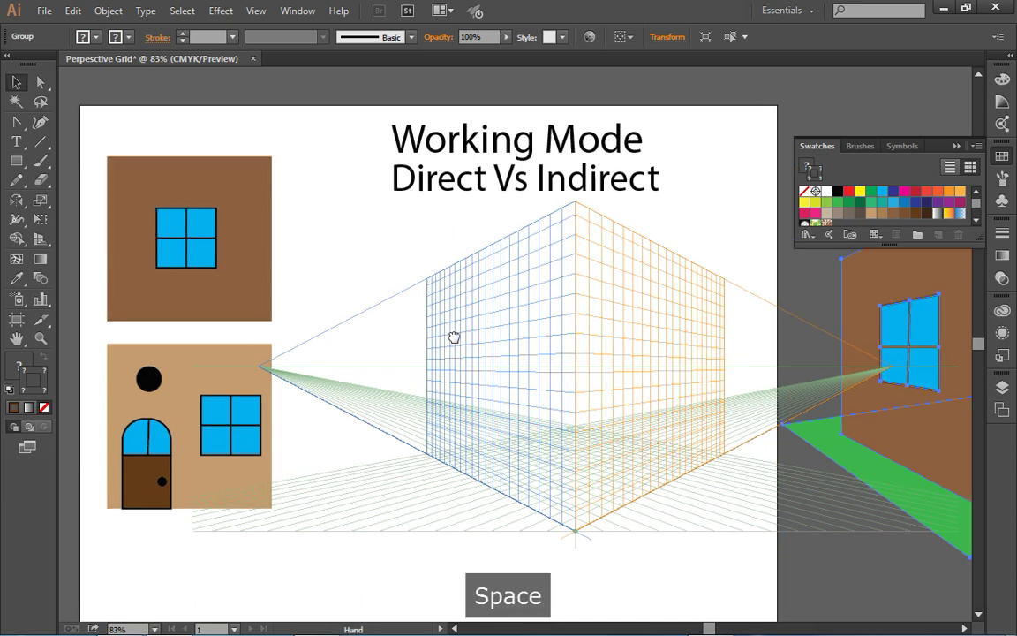
{"action": "left_click_drag", "start_coordinate": [219, 246], "coordinate": [243, 247]}
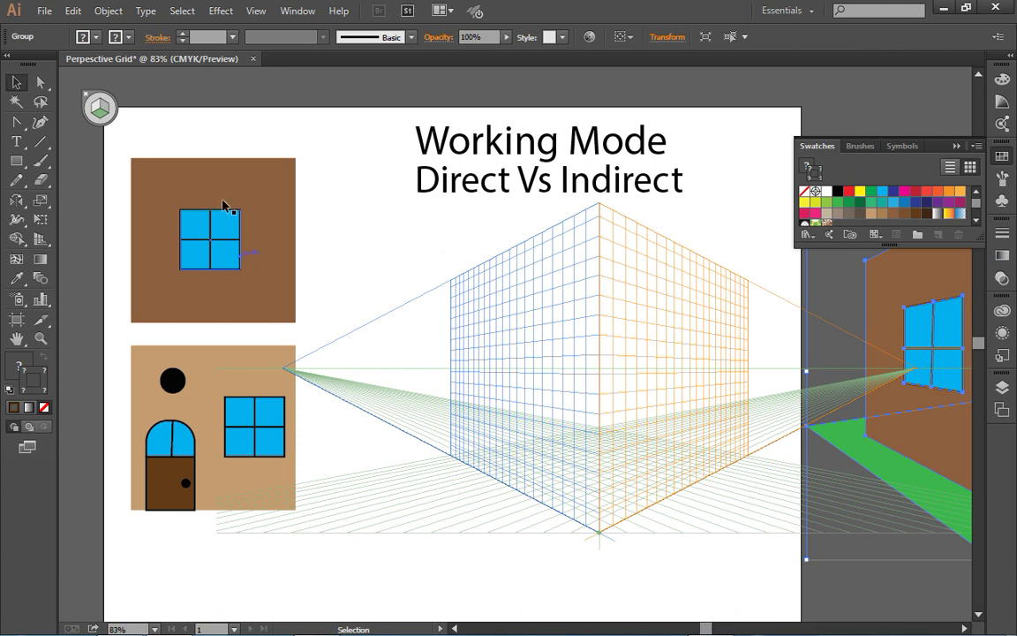
Step: Attach the flat tan wall to the right grid plane with its upper corner on the central edge, and enlarge it to the grid's base
{"action": "left_click", "coordinate": [263, 298]}
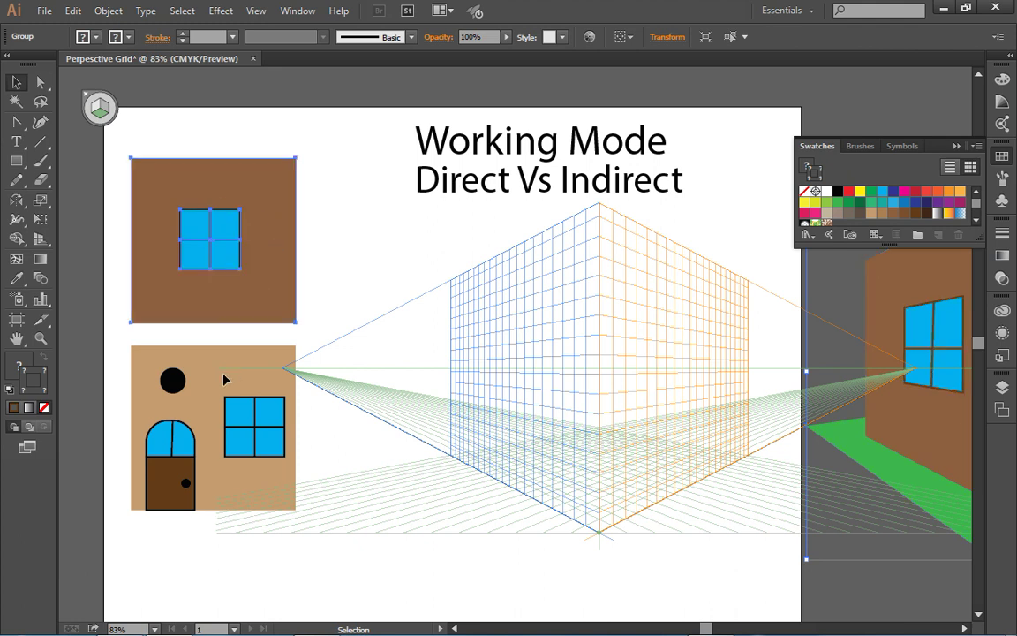
{"action": "left_click", "coordinate": [223, 372]}
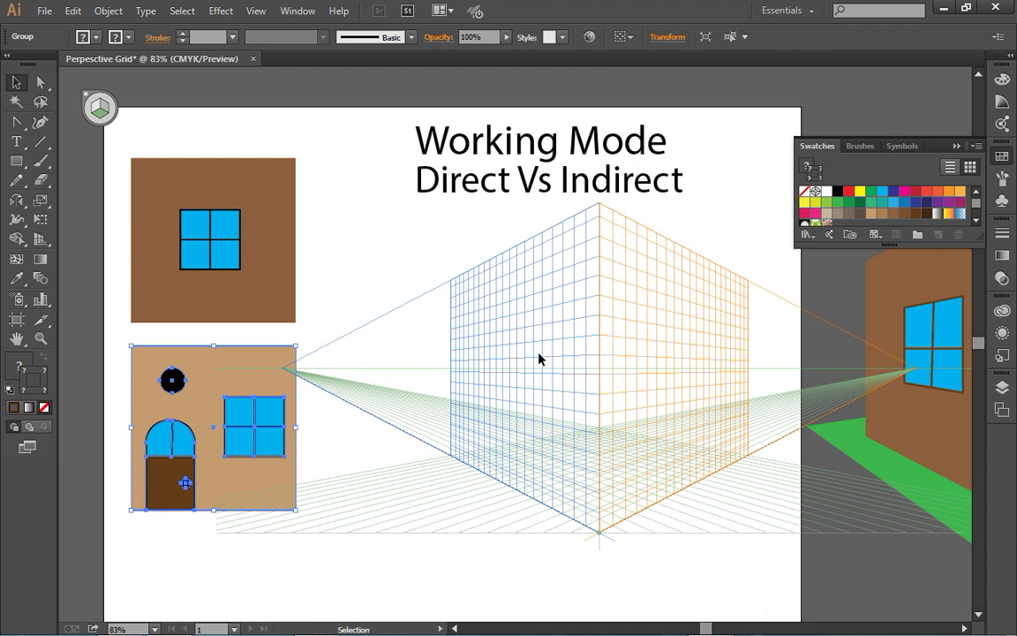
{"action": "left_click", "coordinate": [41, 241]}
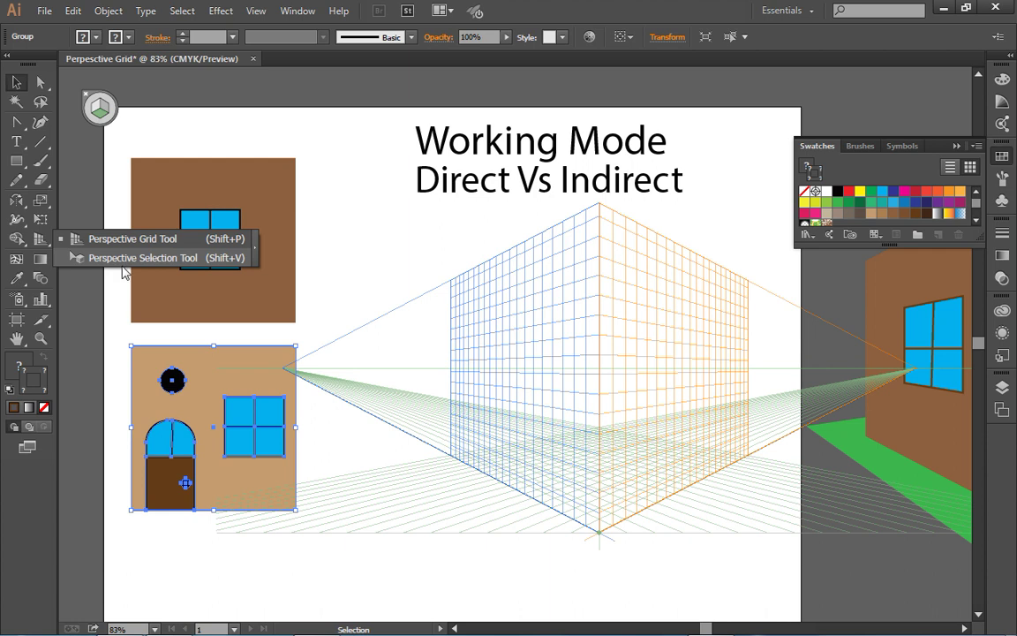
{"action": "left_click", "coordinate": [120, 265]}
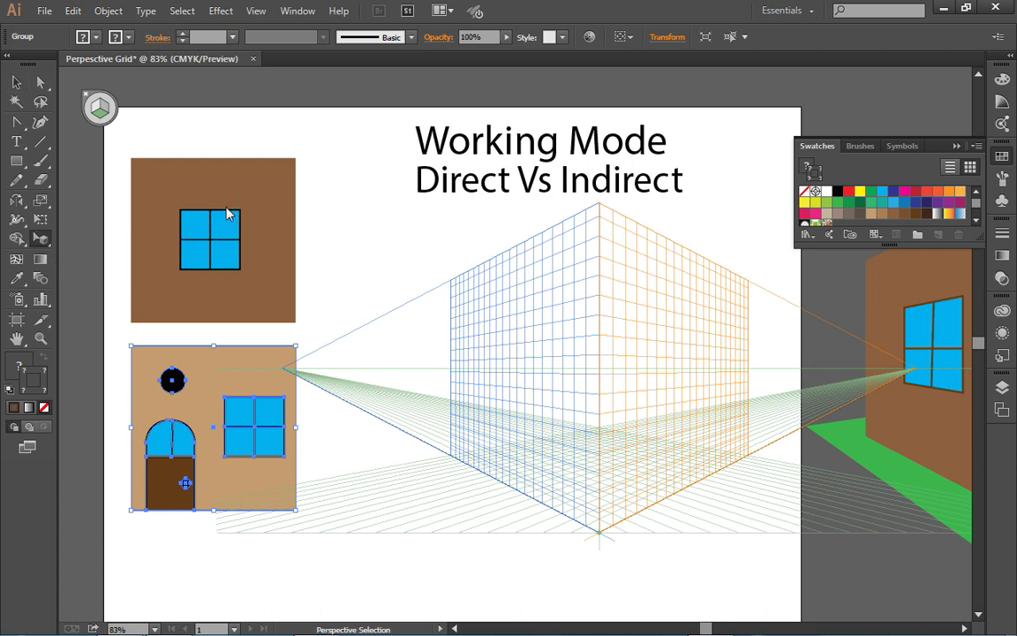
{"action": "left_click", "coordinate": [146, 273]}
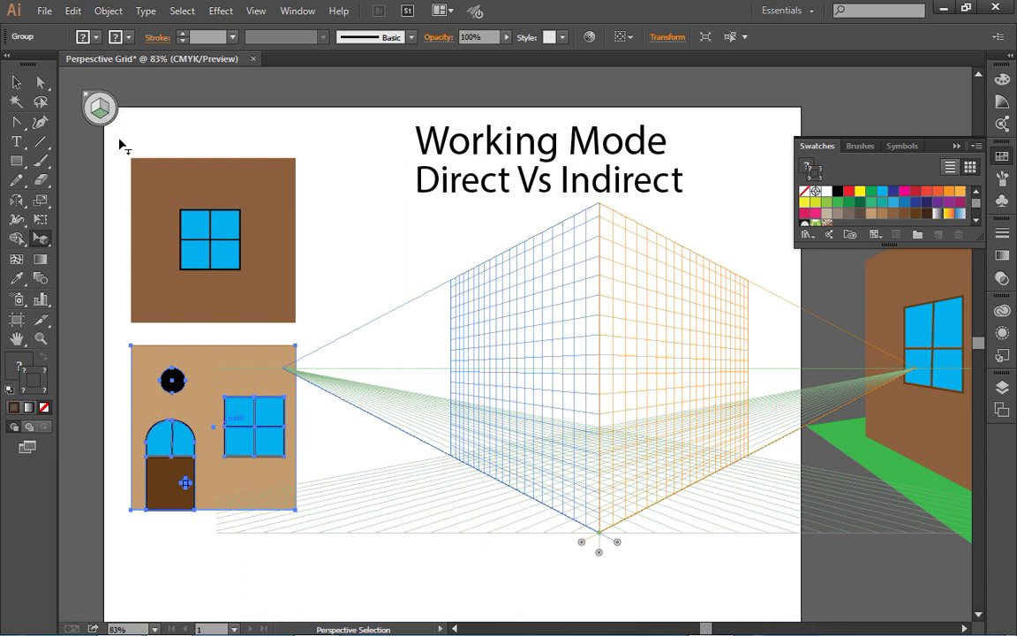
{"action": "left_click", "coordinate": [104, 109]}
{"action": "left_click_drag", "start_coordinate": [137, 355], "coordinate": [603, 212]}
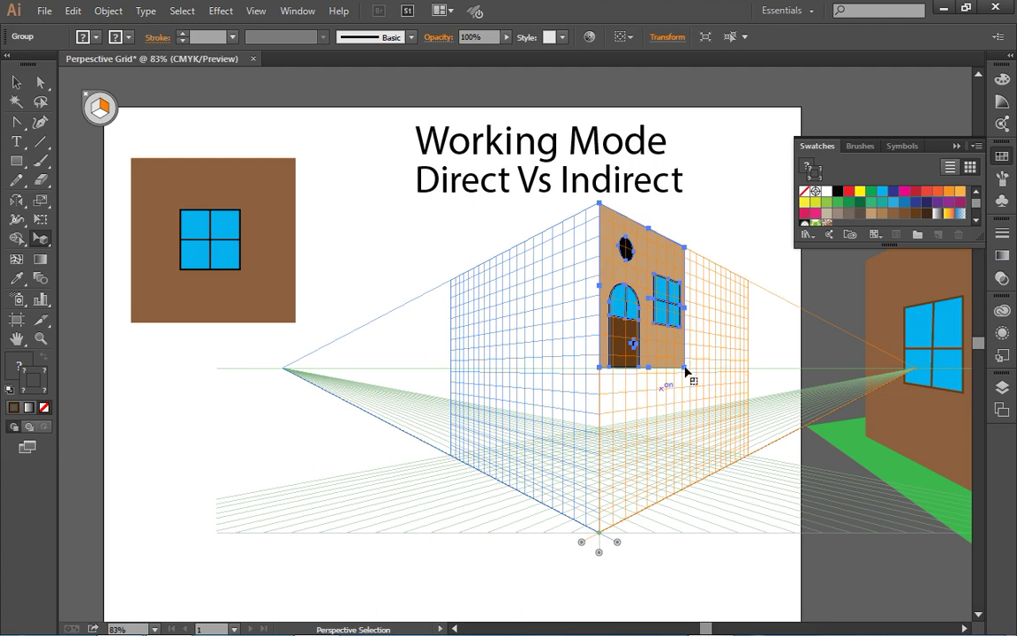
{"action": "left_click_drag", "start_coordinate": [686, 371], "coordinate": [691, 382]}
{"action": "left_click_drag", "start_coordinate": [714, 428], "coordinate": [734, 485]}
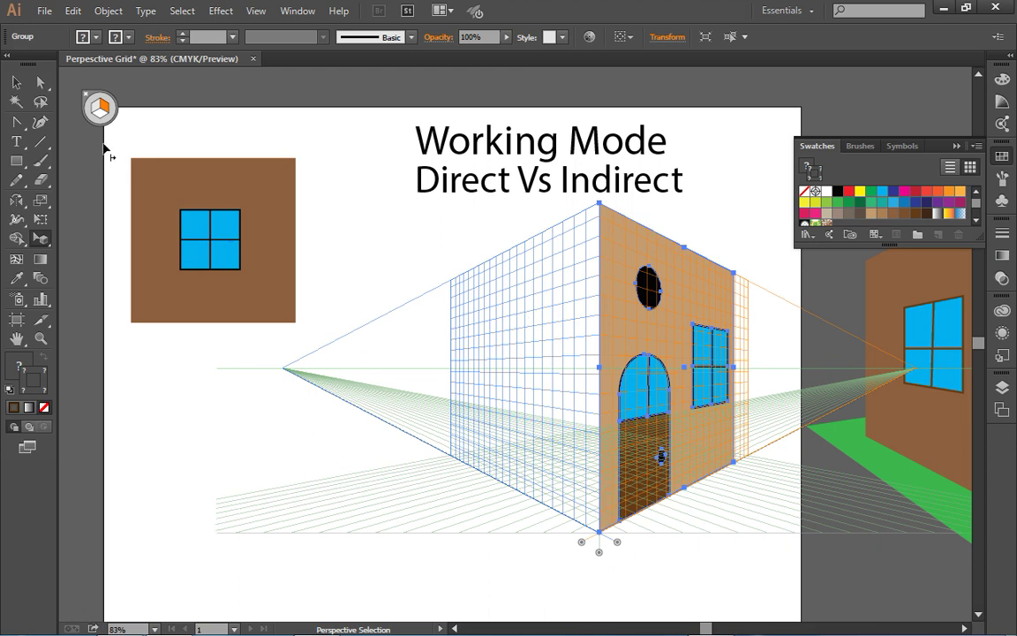
Step: Attach the flat brown wall to the left grid plane with its upper corner on the central edge, and enlarge it to the grid's base
{"action": "left_click", "coordinate": [99, 106]}
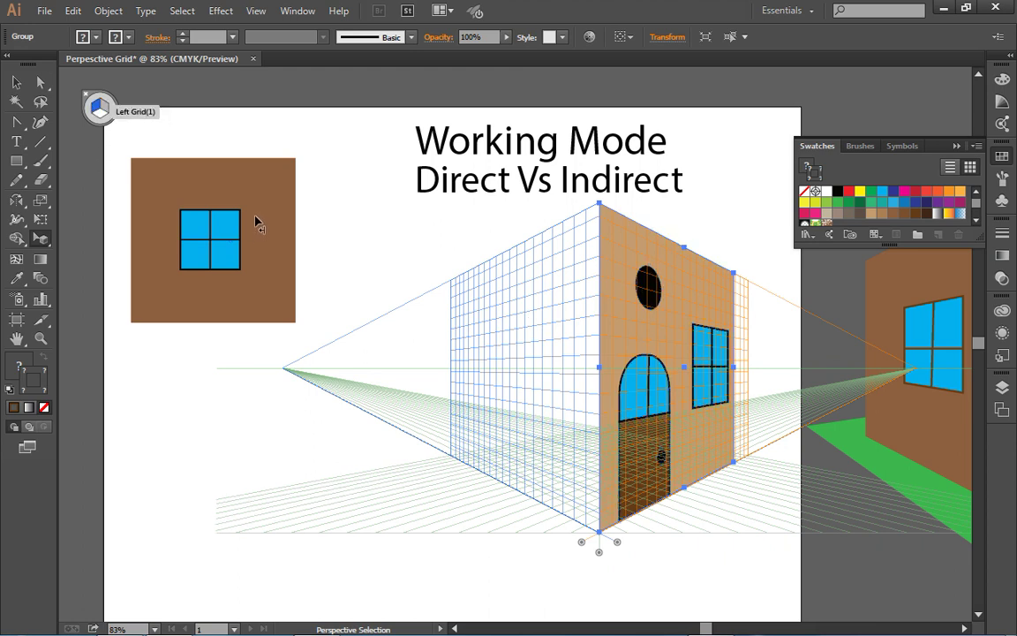
{"action": "left_click_drag", "start_coordinate": [371, 281], "coordinate": [574, 280]}
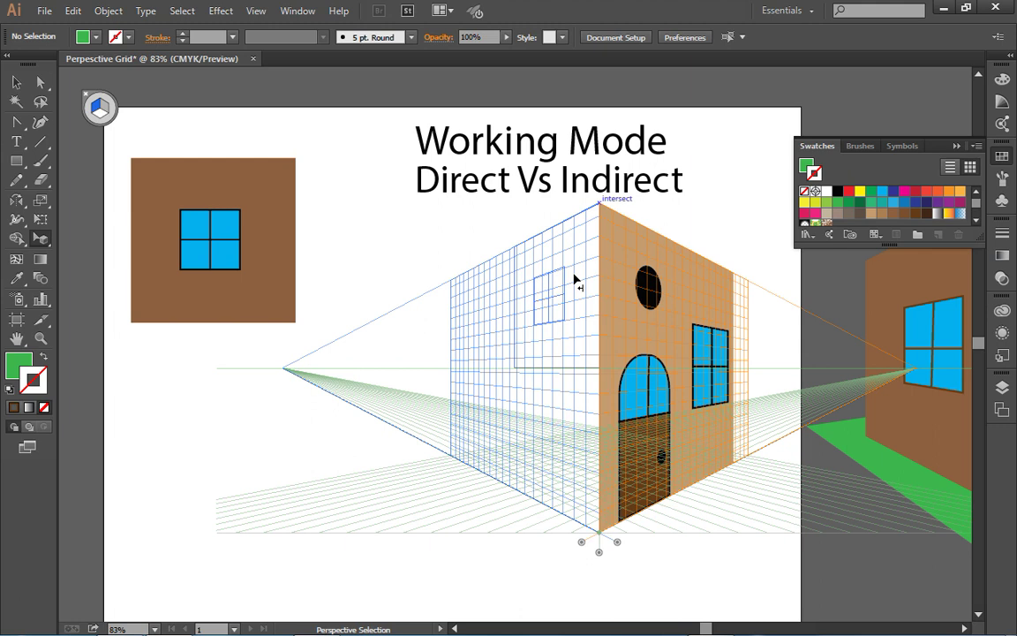
{"action": "left_click_drag", "start_coordinate": [592, 216], "coordinate": [587, 232]}
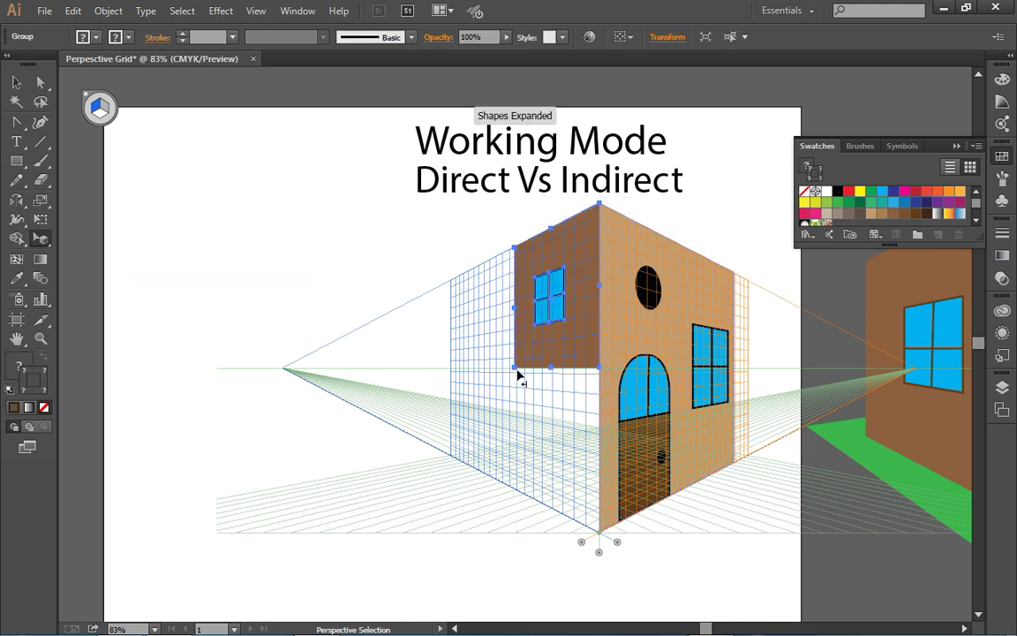
{"action": "left_click_drag", "start_coordinate": [518, 370], "coordinate": [467, 507]}
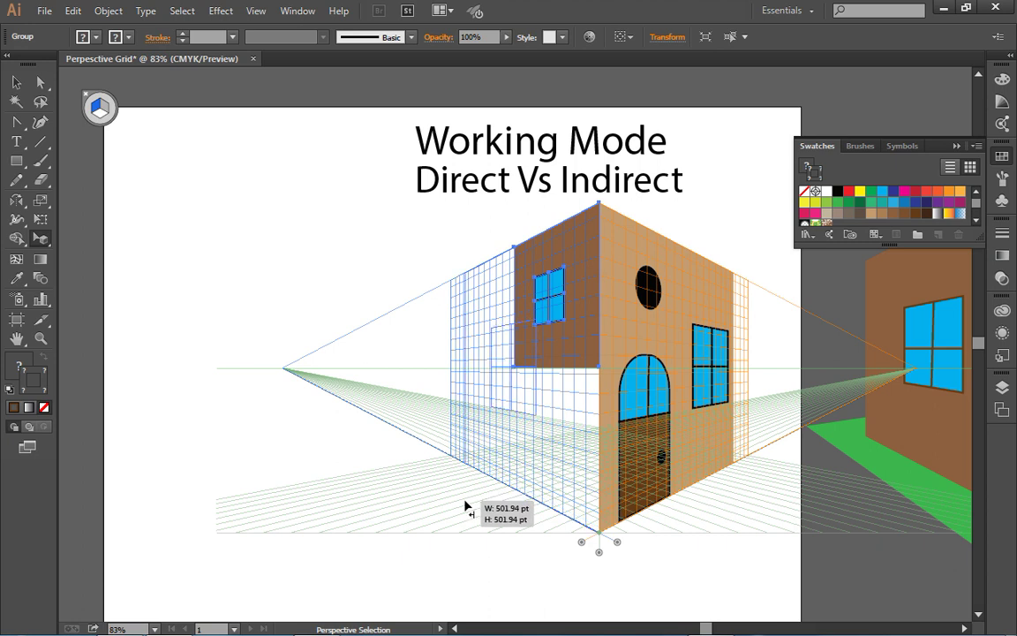
{"action": "left_click_drag", "start_coordinate": [465, 501], "coordinate": [466, 501]}
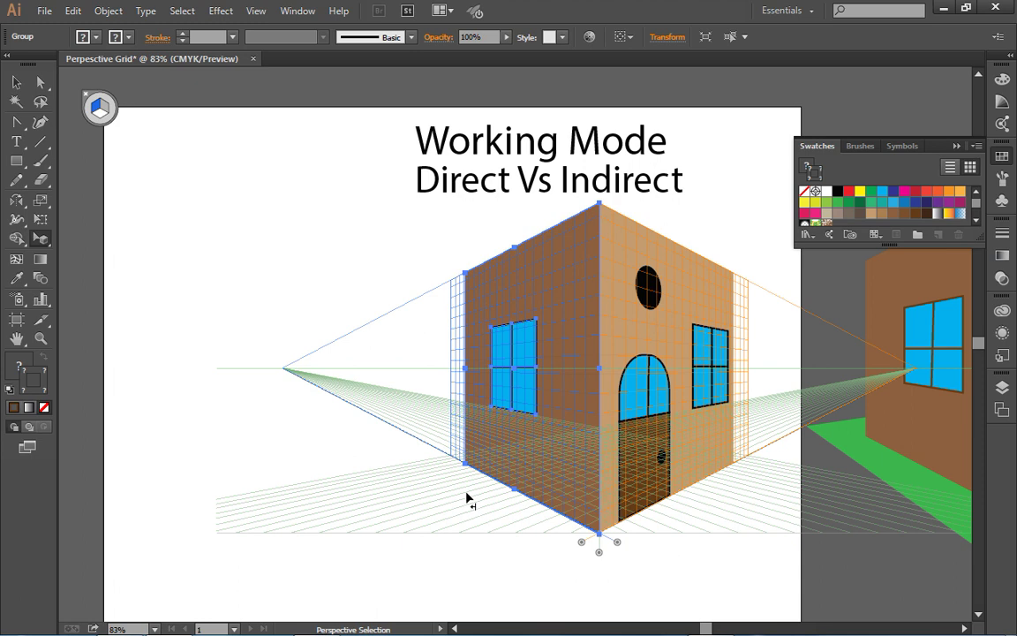
Step: Snap the lower central corners of the brown wall and the tan wall exactly to the perspective grid's base intersection
{"action": "key", "text": "ctrl+shift+i"}
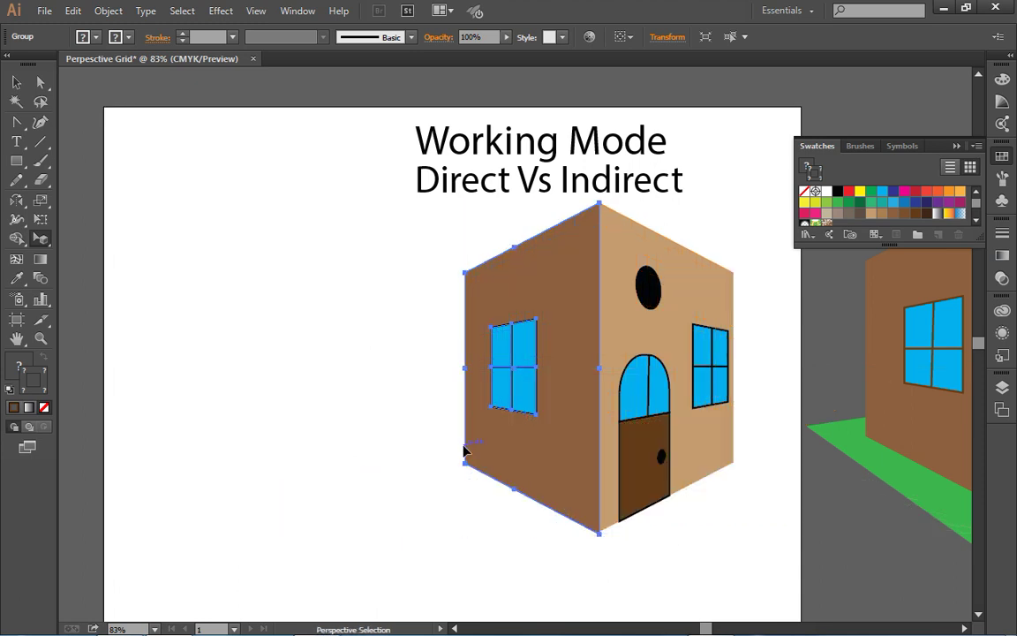
{"action": "key", "text": "z"}
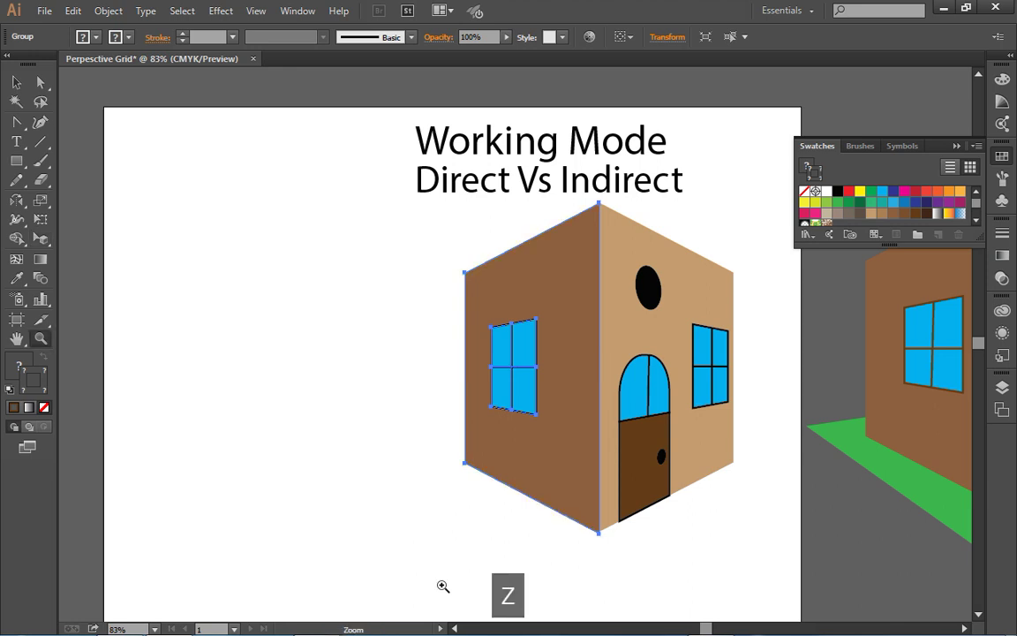
{"action": "left_click_drag", "start_coordinate": [565, 506], "coordinate": [636, 565]}
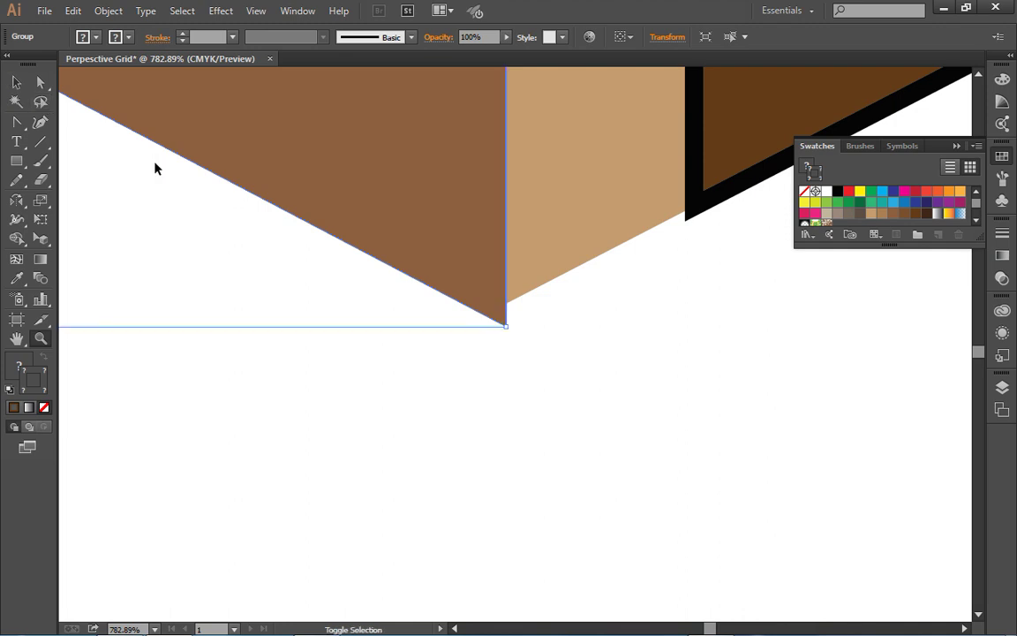
{"action": "key", "text": "ctrl+shift+i"}
{"action": "left_click", "coordinate": [40, 238]}
{"action": "left_click_drag", "start_coordinate": [506, 332], "coordinate": [506, 270]}
{"action": "mouse_move", "coordinate": [506, 311]}
{"action": "left_mouse_down"}
{"action": "mouse_move", "coordinate": [506, 272]}
{"action": "mouse_move", "coordinate": [506, 314]}
{"action": "left_mouse_up"}
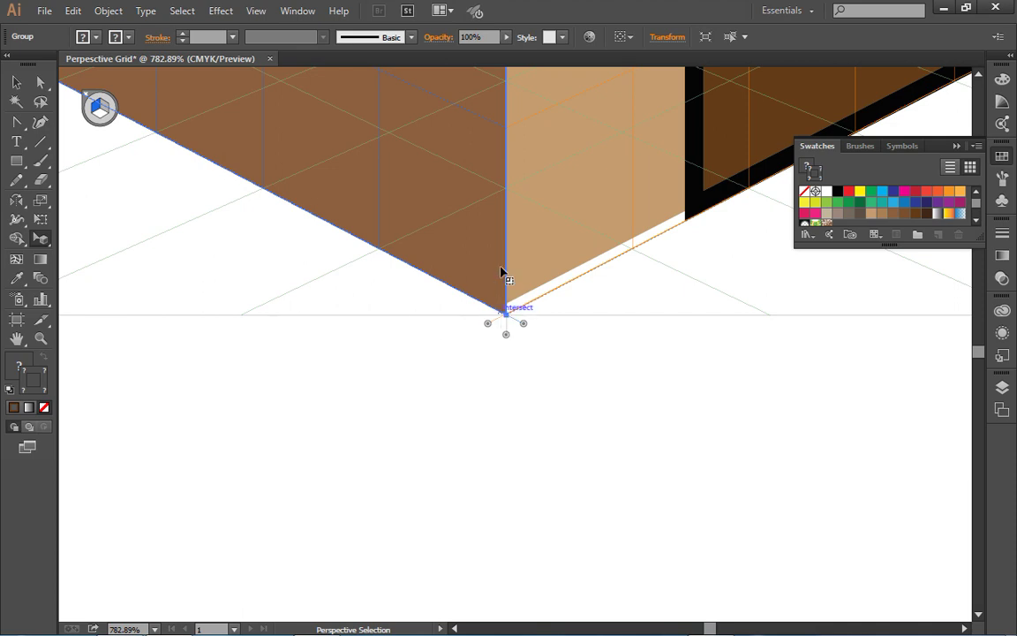
{"action": "mouse_move", "coordinate": [514, 307]}
{"action": "left_mouse_down"}
{"action": "mouse_move", "coordinate": [514, 287]}
{"action": "mouse_move", "coordinate": [508, 305]}
{"action": "left_mouse_up"}
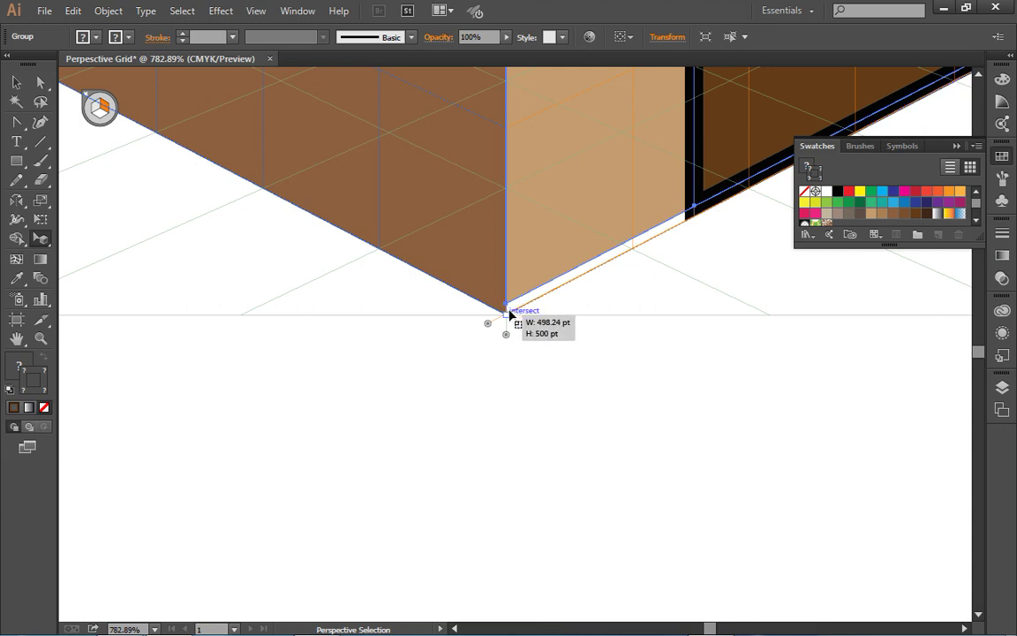
{"action": "left_click_drag", "start_coordinate": [512, 318], "coordinate": [520, 323]}
Step: Reshape the door's bottom edge with Direct Selection so its black outline lines up with the tan wall's base
{"action": "key", "text": "space"}
{"action": "left_click_drag", "start_coordinate": [587, 278], "coordinate": [400, 349]}
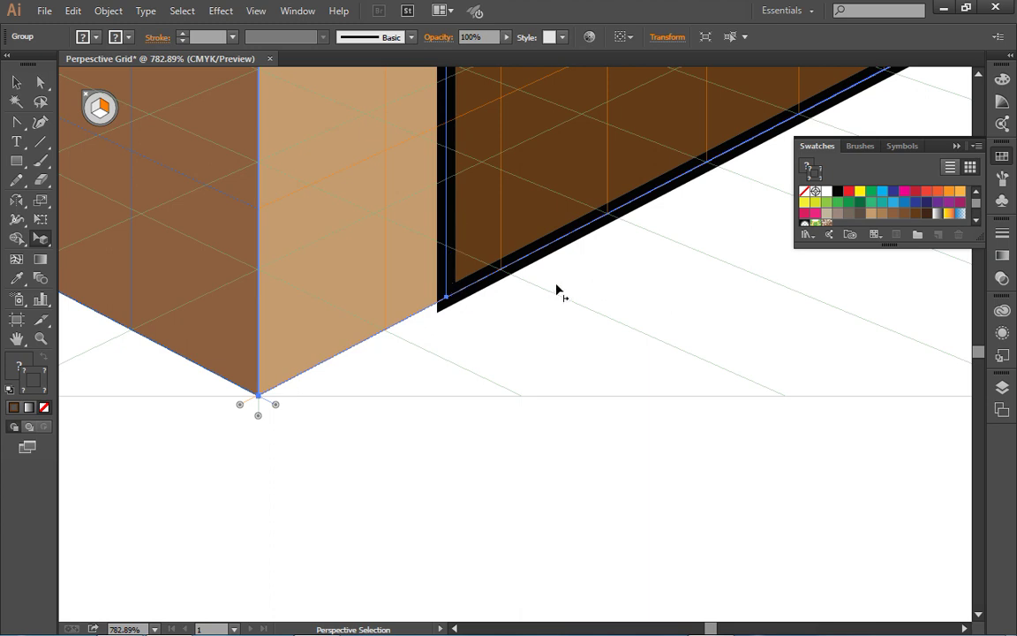
{"action": "key", "text": "ctrl+equal"}
{"action": "key", "text": "a"}
{"action": "left_click", "coordinate": [620, 263]}
{"action": "mouse_move", "coordinate": [624, 262]}
{"action": "left_mouse_down"}
{"action": "mouse_move", "coordinate": [643, 265]}
{"action": "mouse_move", "coordinate": [631, 283]}
{"action": "left_mouse_up"}
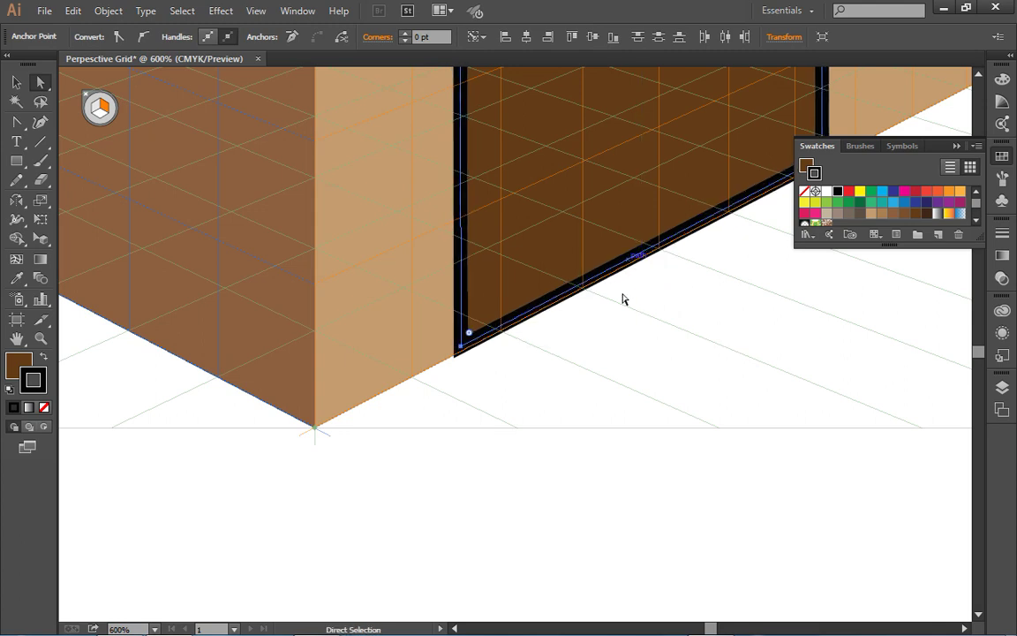
{"action": "left_click", "coordinate": [621, 307]}
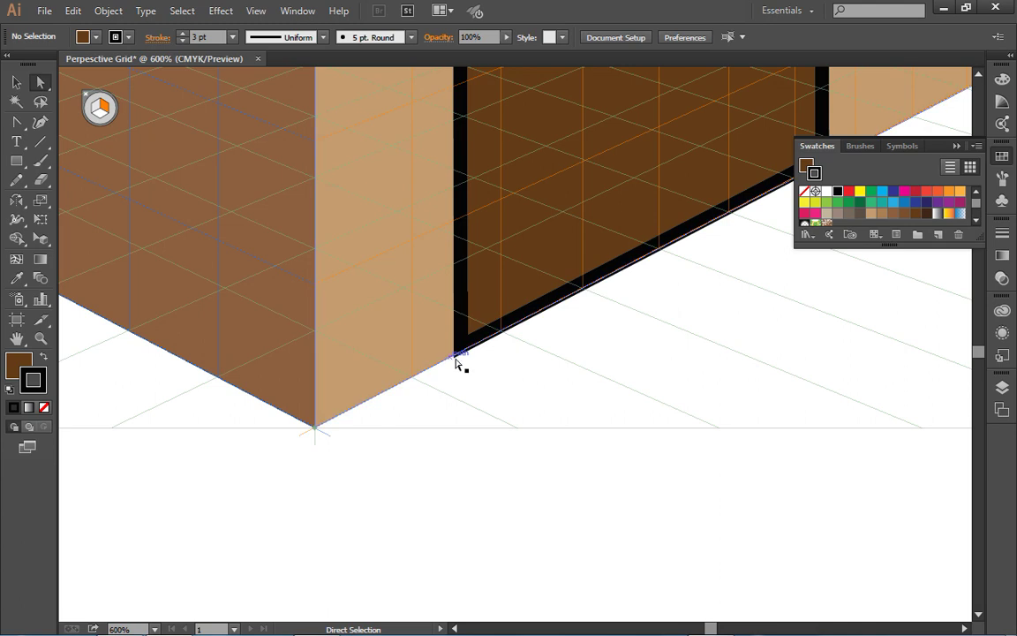
Step: Hide the perspective grid and bring the whole rebuilt house into view
{"action": "key", "text": "ctrl+minus"}
{"action": "key", "text": "ctrl+minus"}
{"action": "key", "text": "ctrl+minus"}
{"action": "key", "text": "ctrl+minus"}
{"action": "key", "text": "ctrl+minus"}
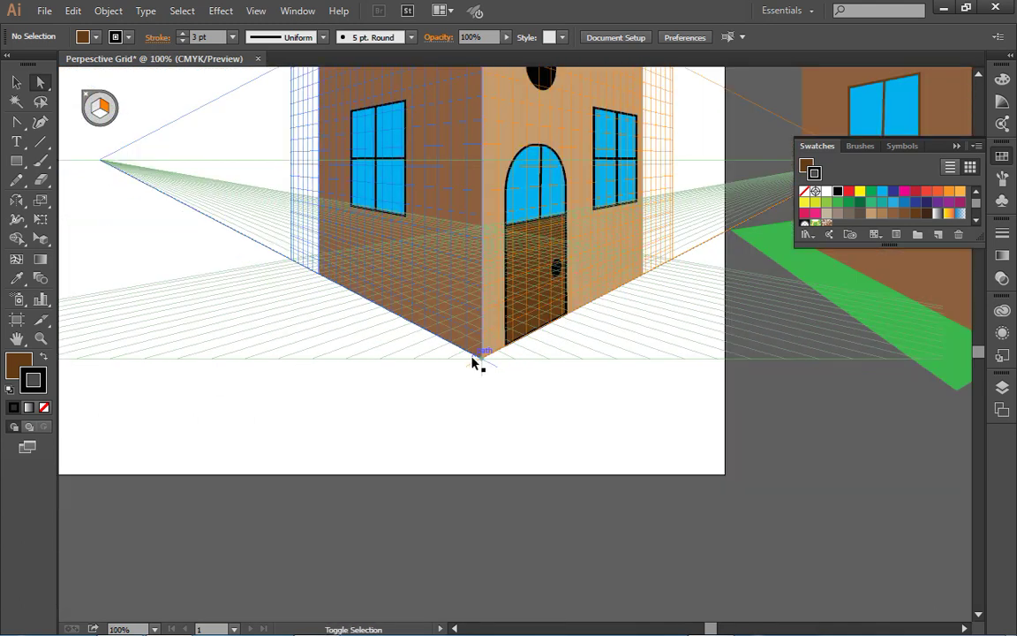
{"action": "key", "text": "ctrl+shift+i"}
{"action": "scroll", "coordinate": [472, 362], "scroll_direction": "up", "scroll_amount": 4}
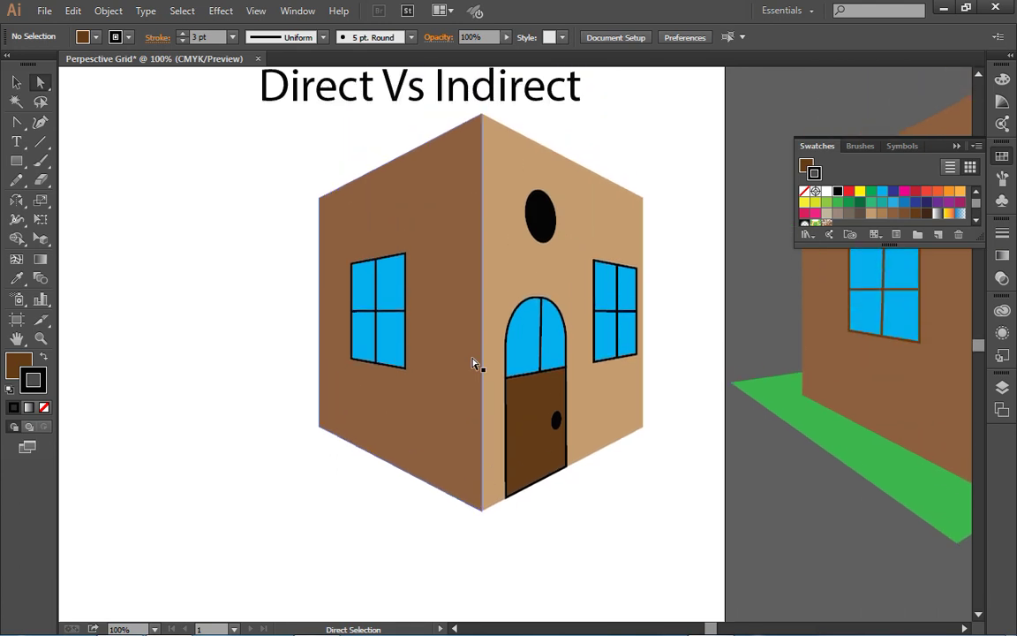
{"action": "scroll", "coordinate": [472, 362], "scroll_direction": "up", "scroll_amount": 2}
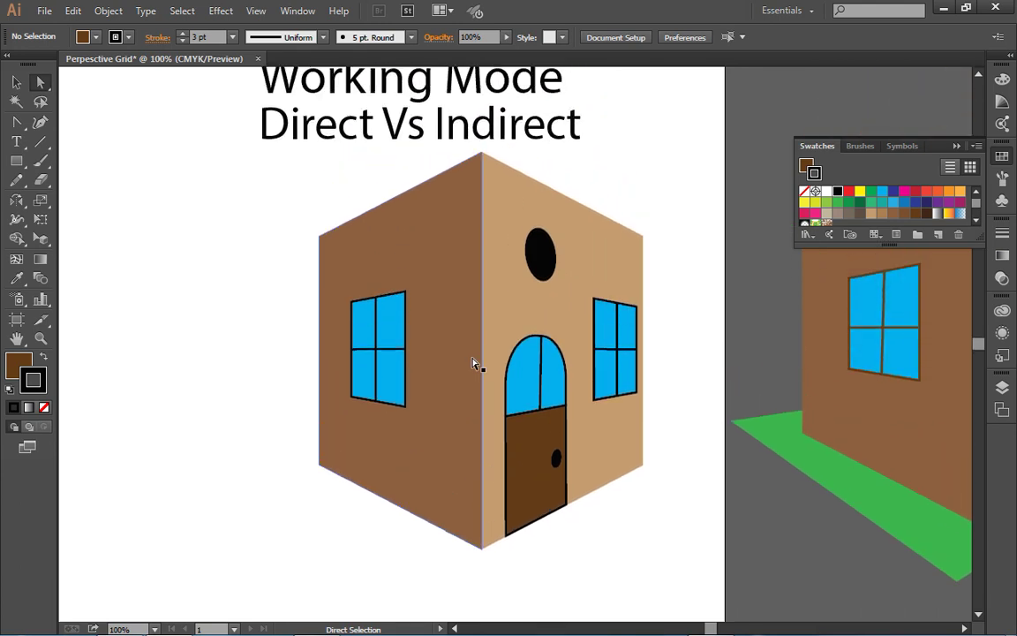